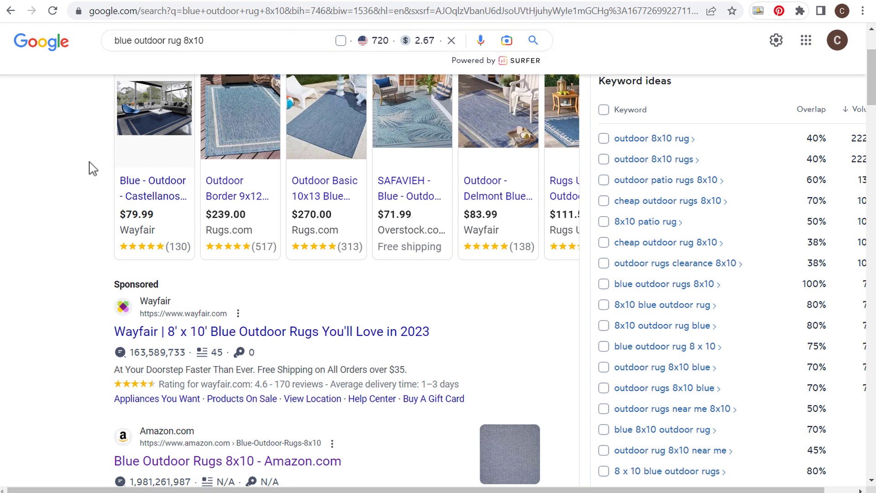
- Browse Amazon's Blue Outdoor Rugs 8x10 listings from the Google results and open the best-selling Nourison Positano rug
{"action": "scroll", "coordinate": [82, 201], "scroll_direction": "down", "scroll_amount": 3}
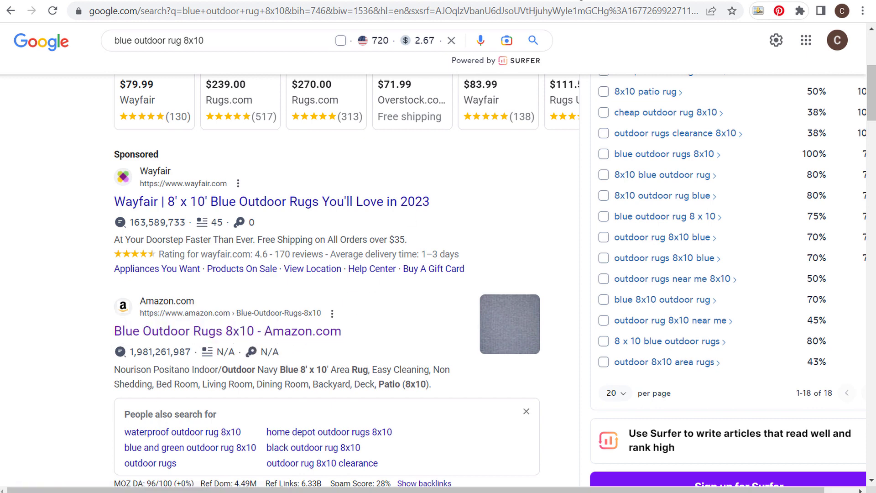
{"action": "scroll", "coordinate": [409, 132], "scroll_direction": "down", "scroll_amount": 8}
{"action": "scroll", "coordinate": [424, 178], "scroll_direction": "up", "scroll_amount": 2}
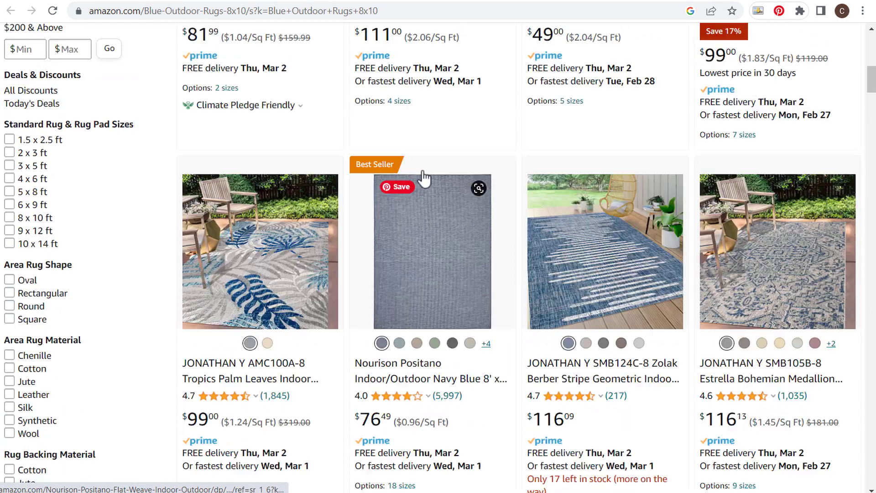
{"action": "scroll", "coordinate": [425, 178], "scroll_direction": "up", "scroll_amount": 4}
{"action": "scroll", "coordinate": [424, 172], "scroll_direction": "down", "scroll_amount": 6}
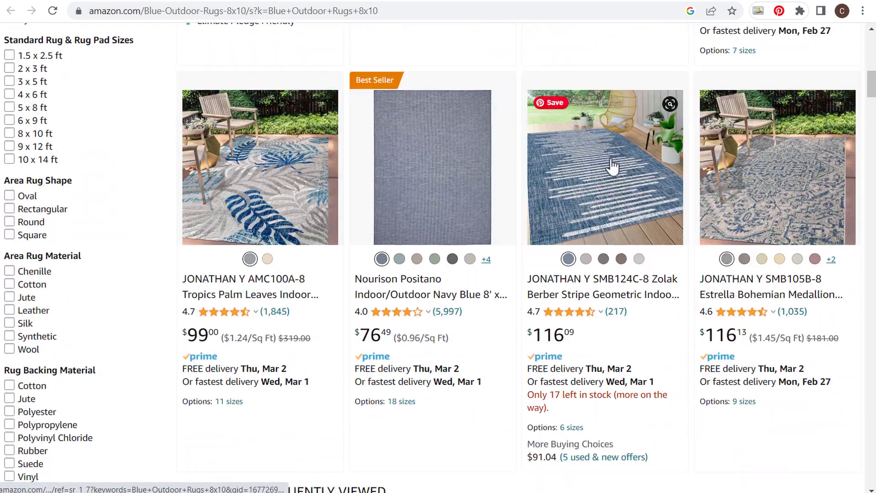
{"action": "scroll", "coordinate": [612, 167], "scroll_direction": "down", "scroll_amount": 5}
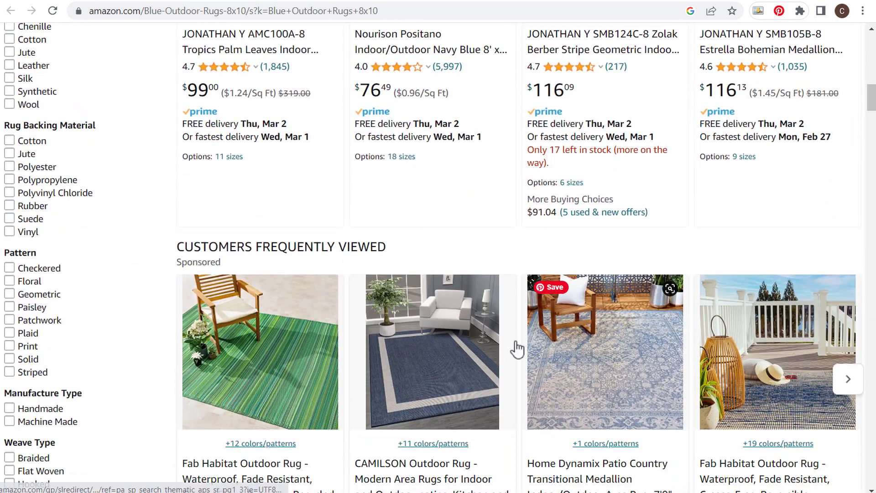
{"action": "scroll", "coordinate": [456, 206], "scroll_direction": "up", "scroll_amount": 3}
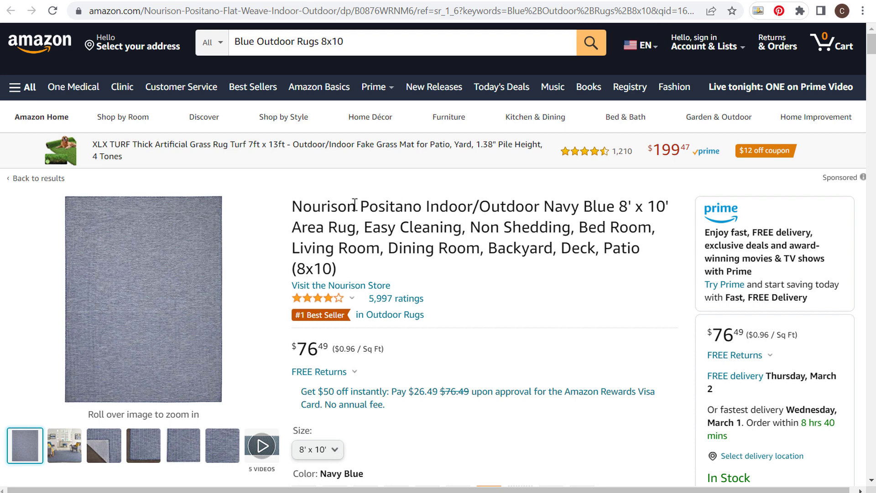
- Examine the Nourison Positano product title for the keywords describing its size, color, features and room uses
{"action": "left_click_drag", "start_coordinate": [299, 208], "coordinate": [672, 206]}
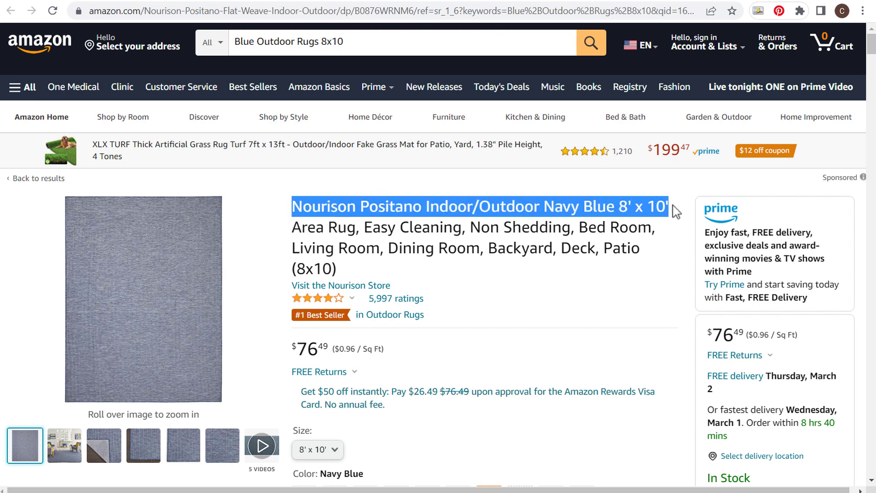
{"action": "left_click", "coordinate": [509, 212]}
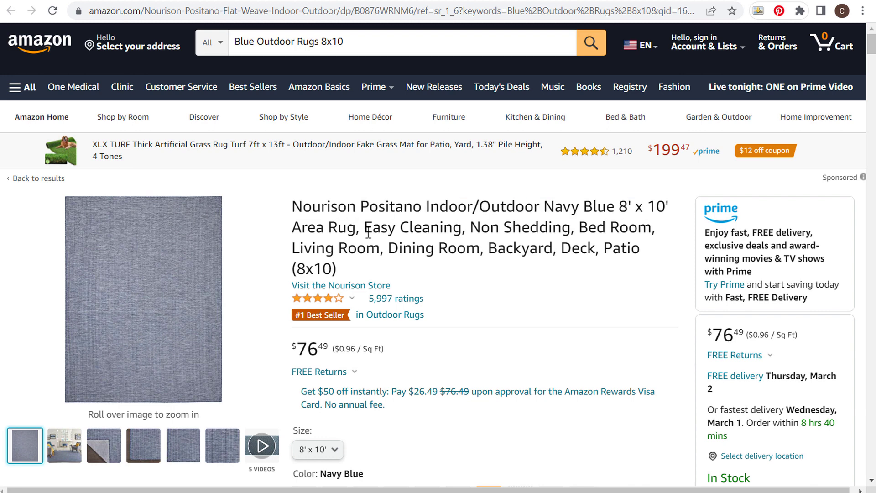
{"action": "left_click_drag", "start_coordinate": [369, 232], "coordinate": [640, 271]}
{"action": "left_click", "coordinate": [640, 272]}
- Review the rug's "About this item" bullet points and its color name for keyword use
{"action": "scroll", "coordinate": [641, 270], "scroll_direction": "down", "scroll_amount": 8}
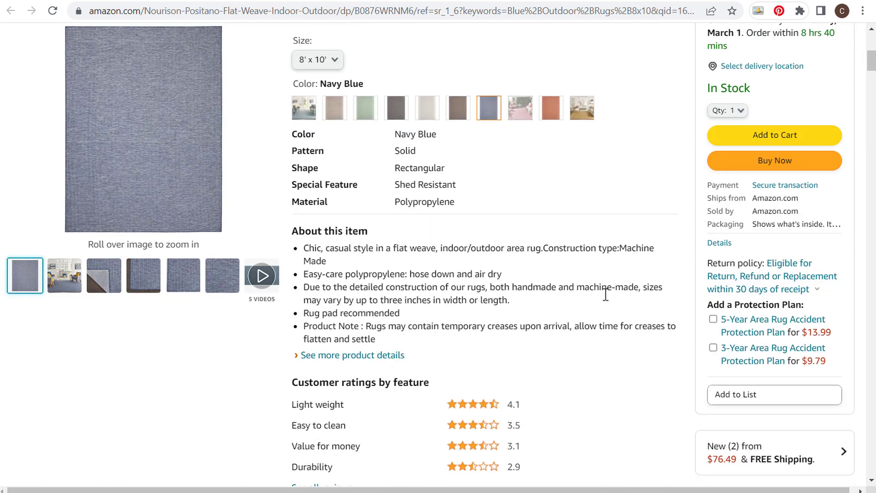
{"action": "left_click_drag", "start_coordinate": [292, 231], "coordinate": [487, 344]}
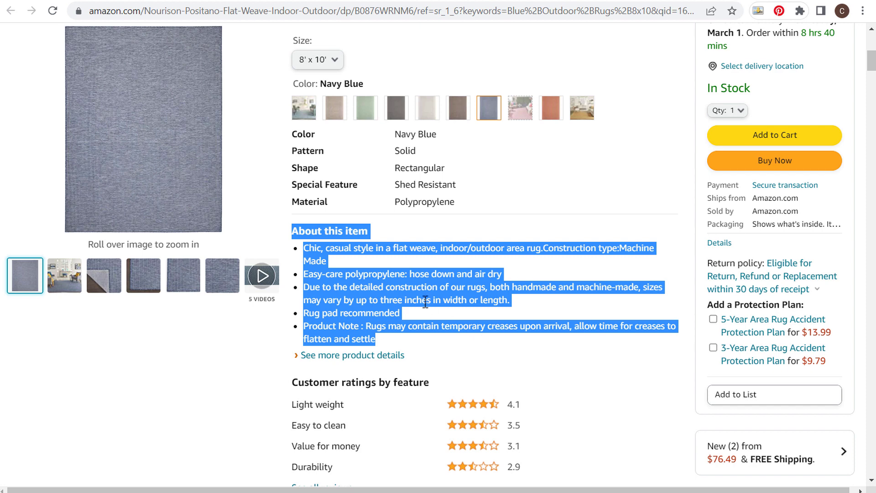
{"action": "left_click", "coordinate": [544, 263]}
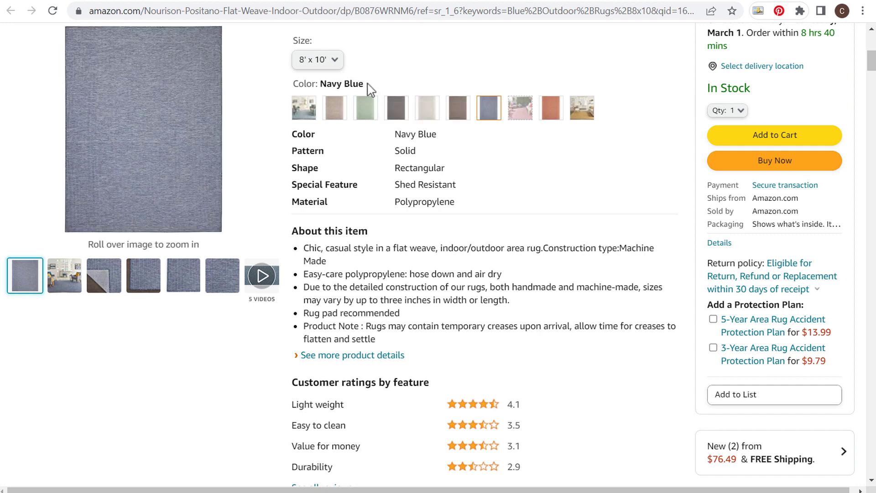
{"action": "left_click_drag", "start_coordinate": [363, 84], "coordinate": [321, 84]}
{"action": "left_click", "coordinate": [365, 187]}
- Read the Product Description paragraph further down the listing and return to the start of the page
{"action": "scroll", "coordinate": [623, 209], "scroll_direction": "down", "scroll_amount": 4}
{"action": "scroll", "coordinate": [624, 209], "scroll_direction": "down", "scroll_amount": 20}
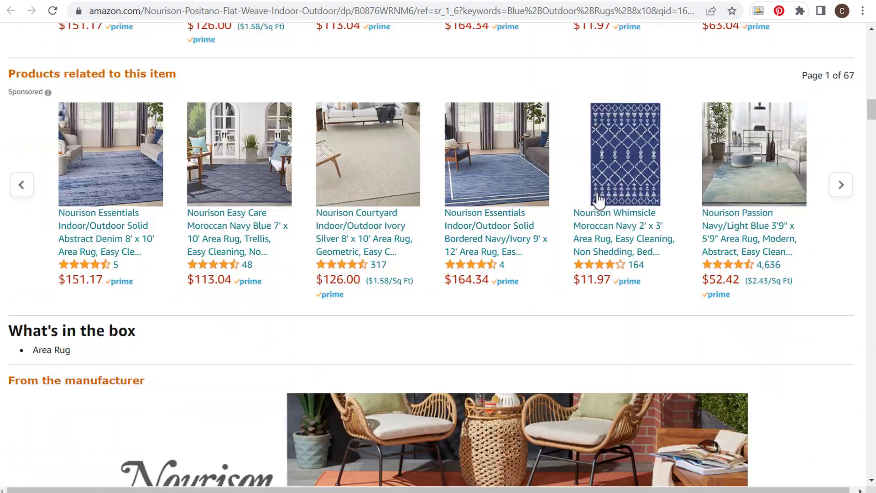
{"action": "scroll", "coordinate": [590, 191], "scroll_direction": "down", "scroll_amount": 20}
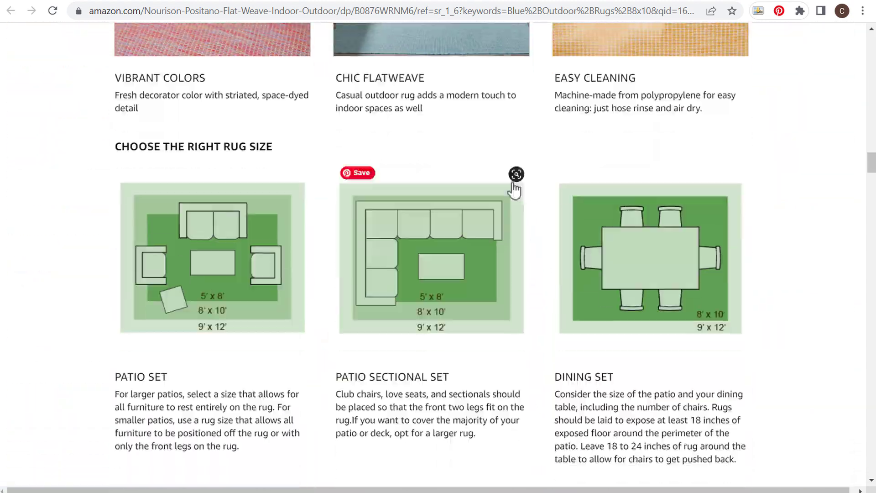
{"action": "scroll", "coordinate": [453, 188], "scroll_direction": "down", "scroll_amount": 11}
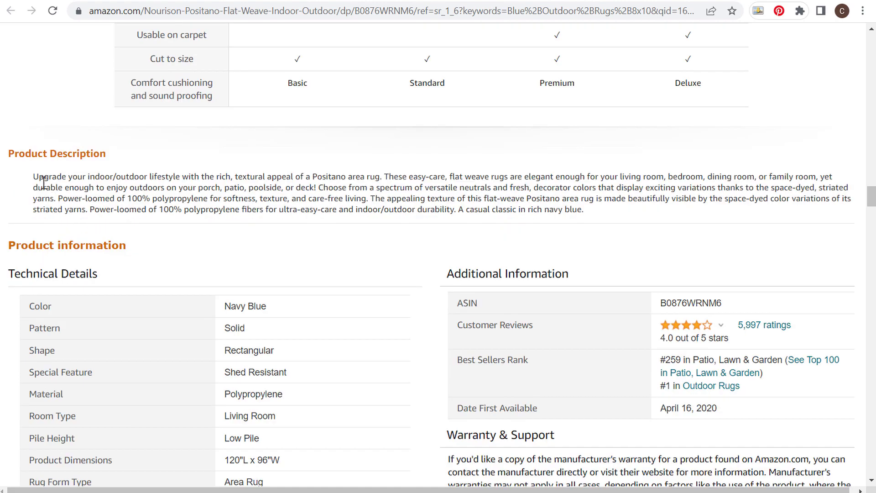
{"action": "left_click_drag", "start_coordinate": [33, 179], "coordinate": [333, 211]}
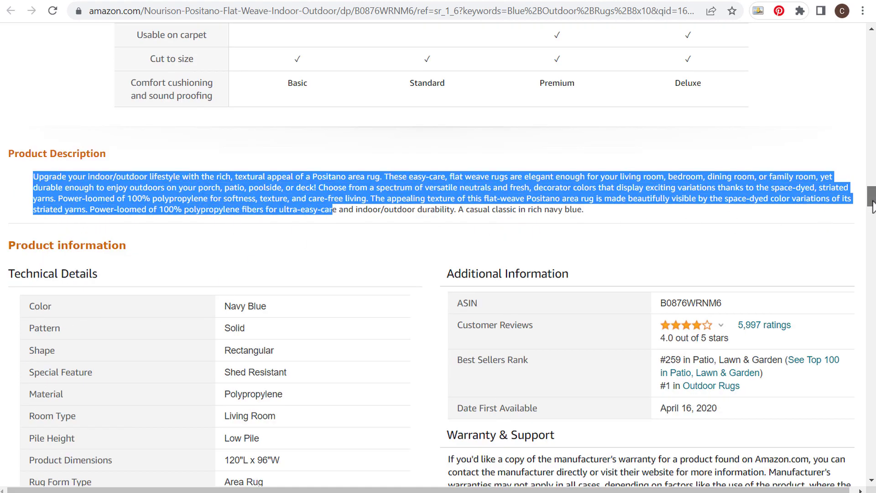
{"action": "left_click_drag", "start_coordinate": [871, 197], "coordinate": [871, 48]}
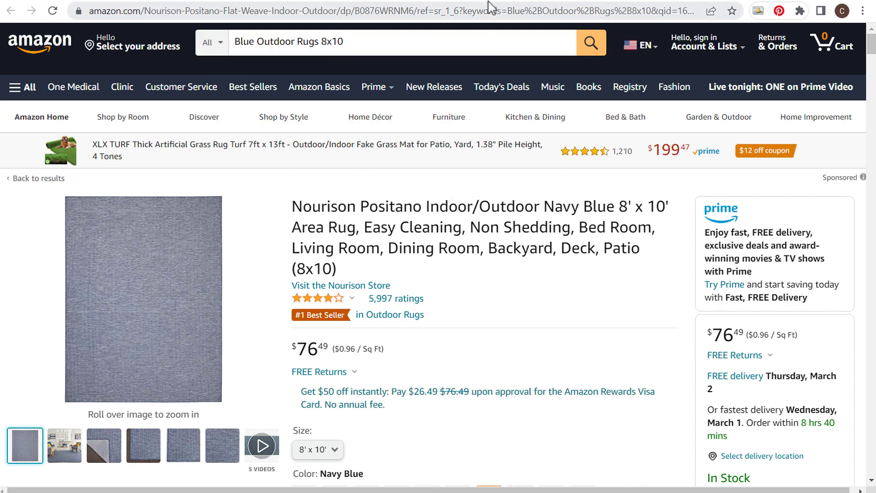
- Compare the Google results for "blue outdoor rug 8x10" with the Nourison Positano product page
{"action": "left_click", "coordinate": [490, 1]}
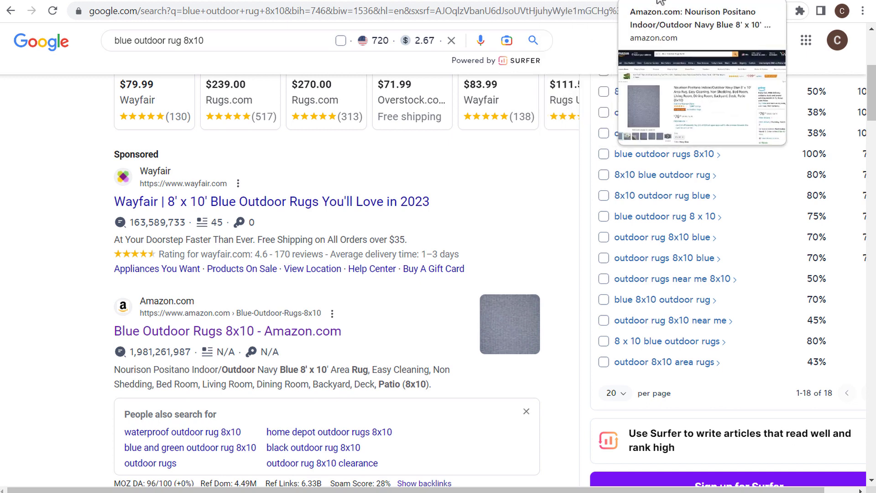
{"action": "left_click", "coordinate": [639, 1]}
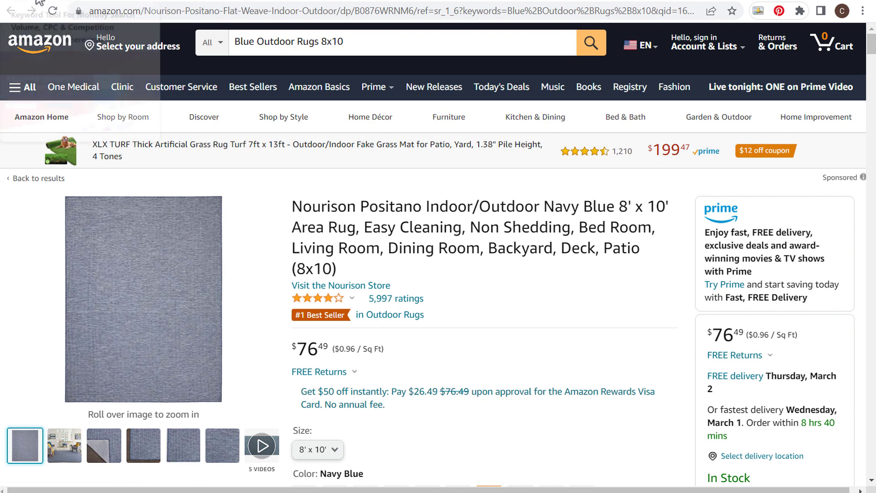
- Look at the Keywords Everywhere website, then switch to Keyword Tool and set its keyword source to Amazon
{"action": "left_click", "coordinate": [39, 1]}
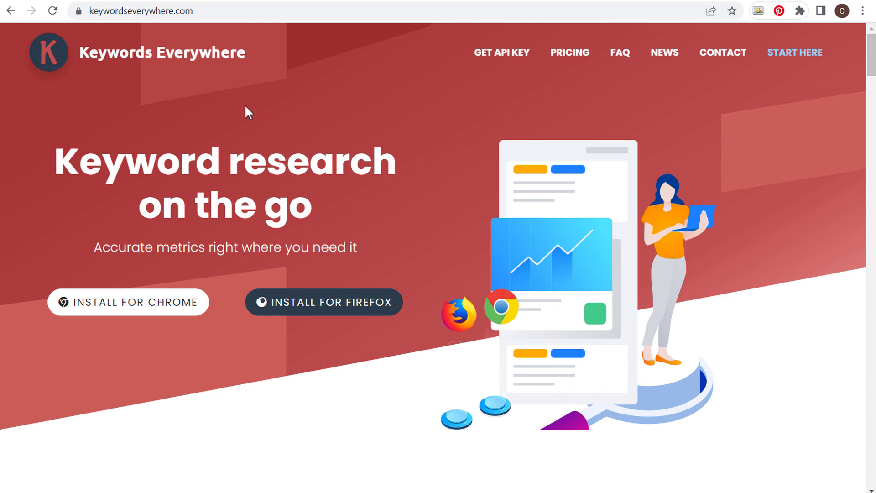
{"action": "left_click", "coordinate": [191, 1]}
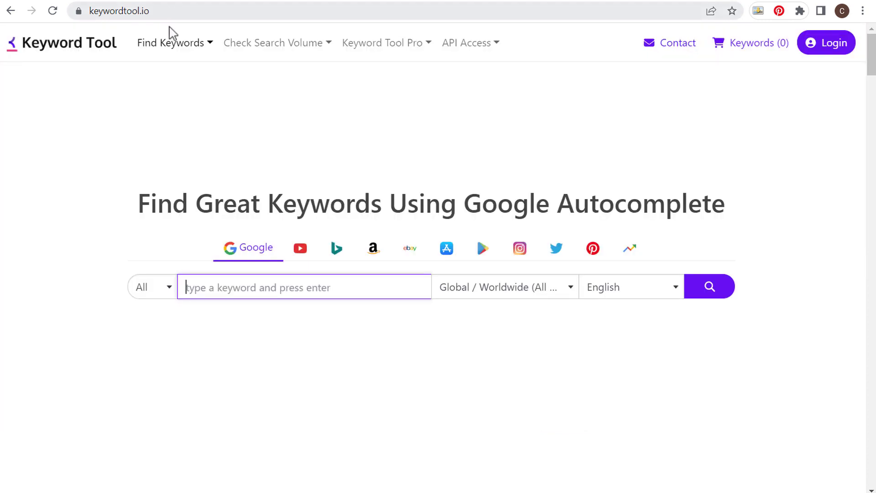
{"action": "left_click", "coordinate": [374, 252]}
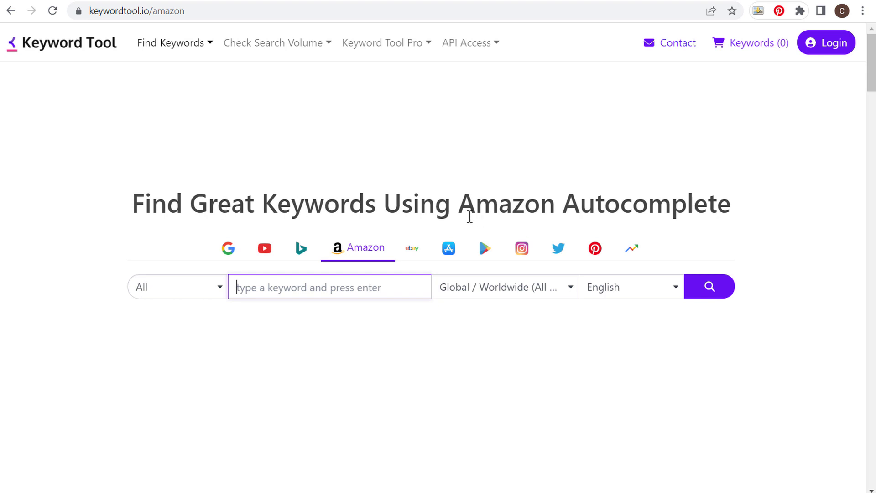
{"action": "left_click_drag", "start_coordinate": [484, 212], "coordinate": [751, 229]}
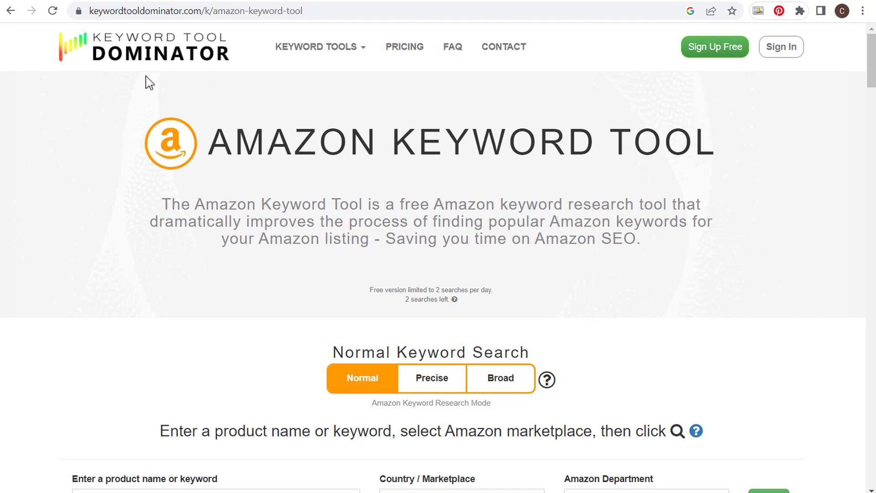
- Look over the Amazon Keyword Tool pages of Keyword Tool Dominator and Ahrefs
{"action": "left_click_drag", "start_coordinate": [240, 145], "coordinate": [516, 172]}
{"action": "left_click", "coordinate": [540, 141]}
{"action": "left_click", "coordinate": [324, 3]}
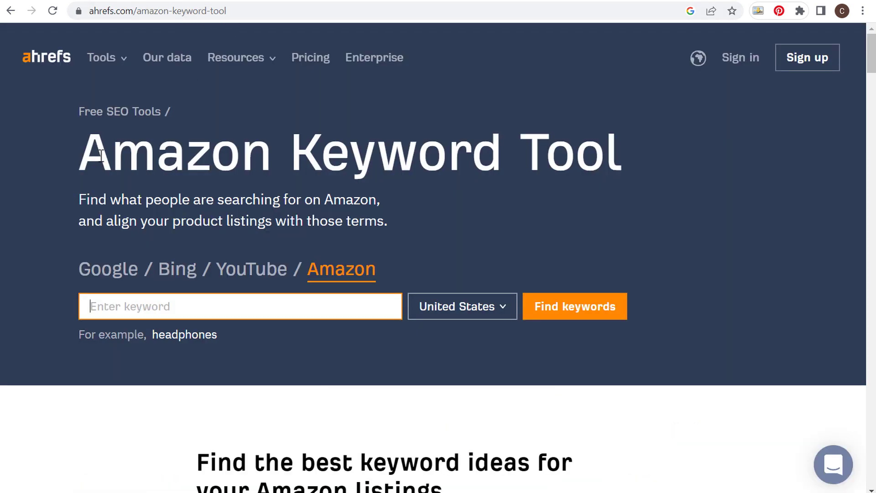
{"action": "left_click_drag", "start_coordinate": [100, 155], "coordinate": [416, 158]}
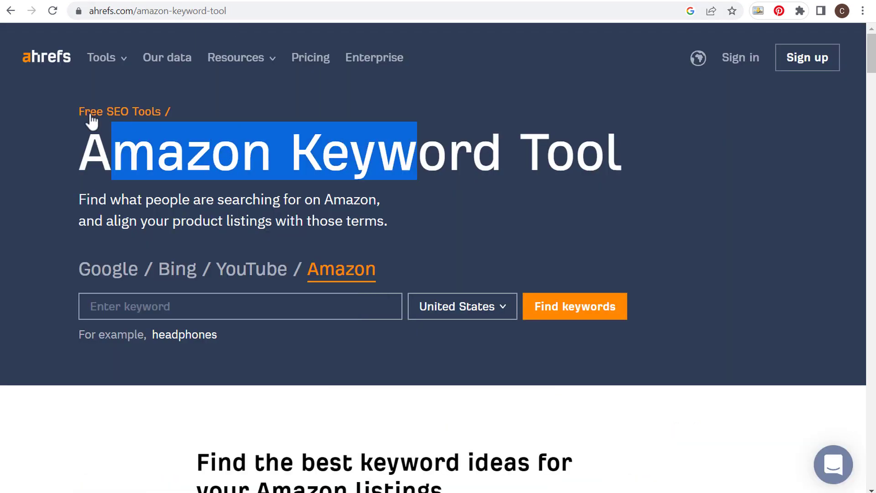
- Switch to Amazon's "rugs" search results and find Amazon keywords for "rugs" with Keywords Everywhere
{"action": "left_click", "coordinate": [417, 1]}
{"action": "scroll", "coordinate": [218, 165], "scroll_direction": "up", "scroll_amount": 2}
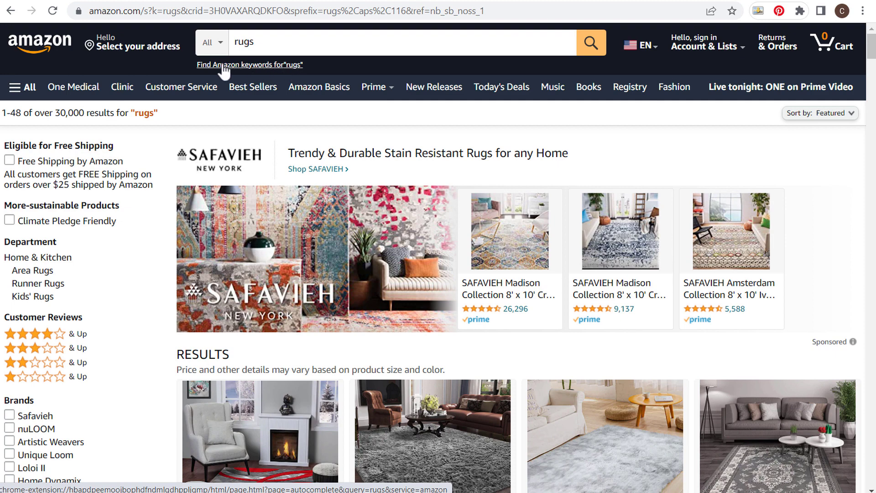
{"action": "left_click", "coordinate": [272, 68]}
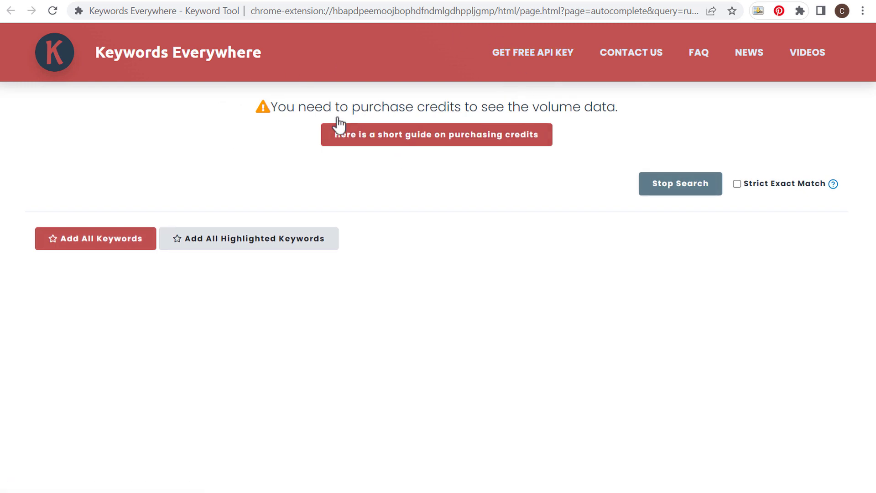
{"action": "left_click_drag", "start_coordinate": [85, 188], "coordinate": [361, 180]}
{"action": "left_click", "coordinate": [301, 173]}
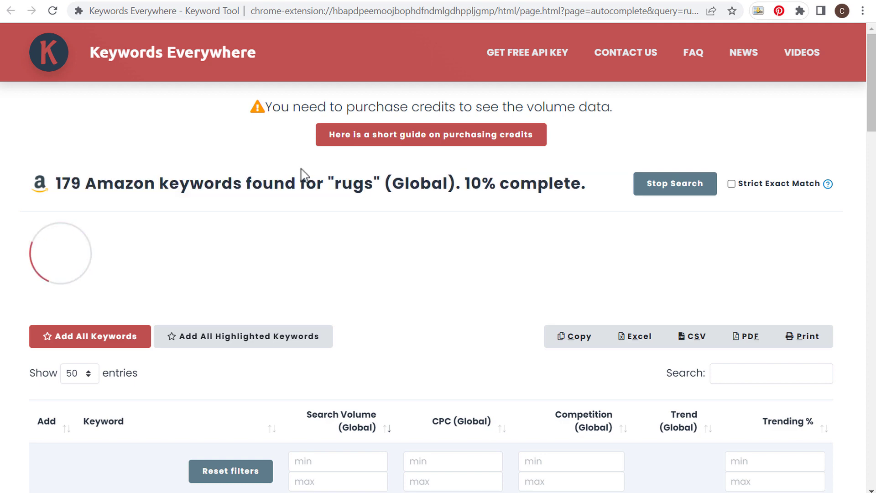
- Switch to Keyword Tool Dominator and search for "rugs" in the United States marketplace across all departments
{"action": "left_click", "coordinate": [242, 1]}
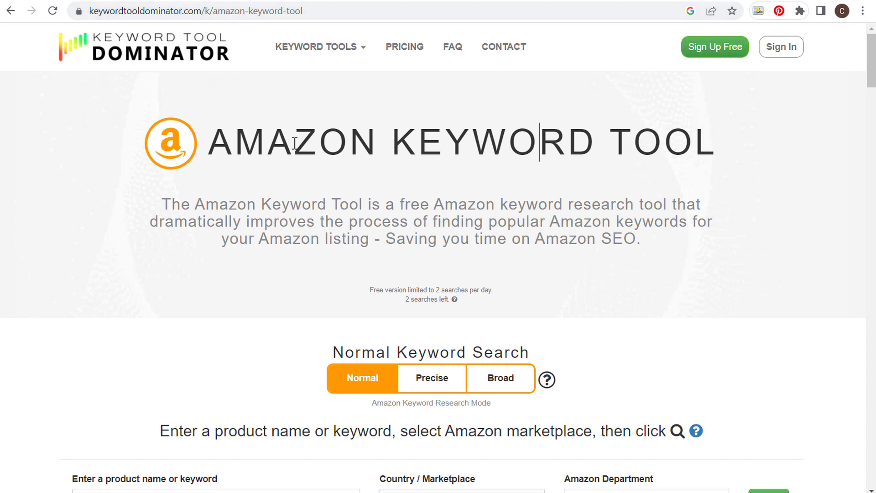
{"action": "scroll", "coordinate": [155, 152], "scroll_direction": "down", "scroll_amount": 4}
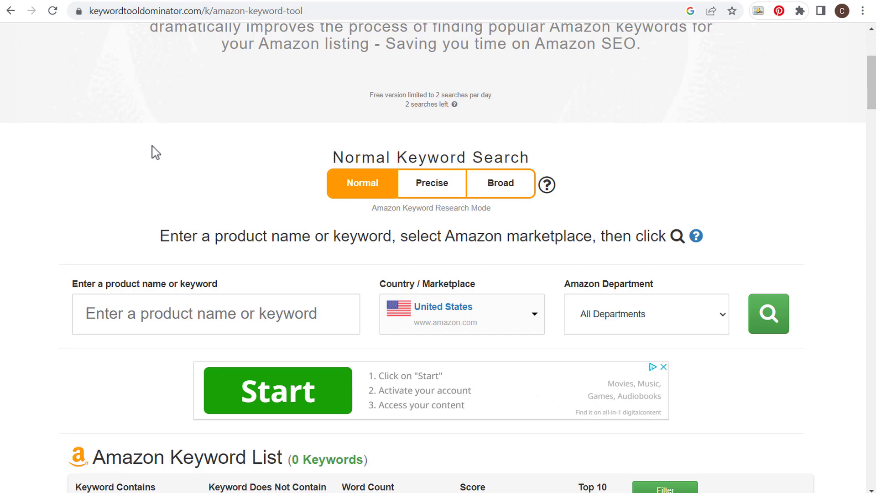
{"action": "left_click", "coordinate": [204, 313]}
{"action": "type", "text": "rugs"}
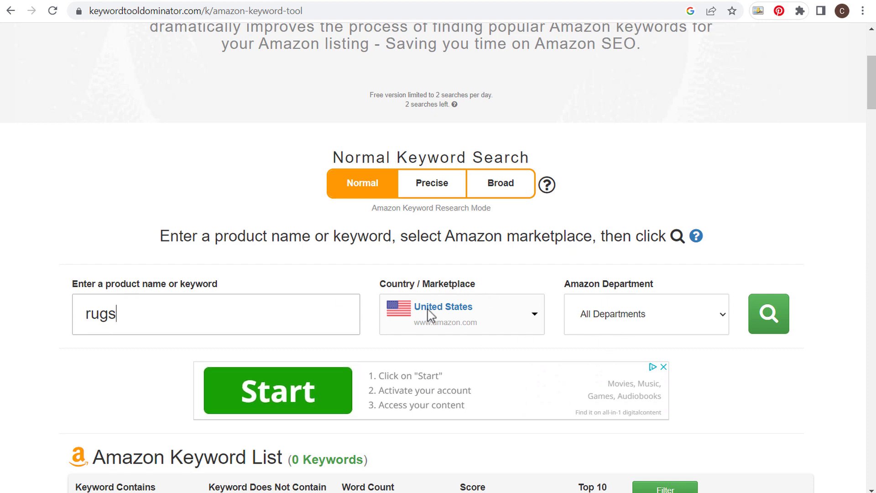
{"action": "left_click", "coordinate": [783, 325]}
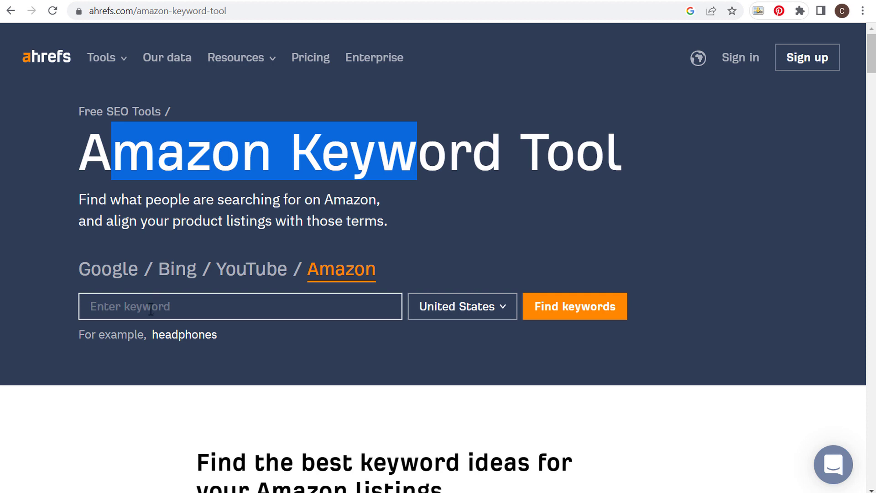
- Find keywords for "rugs" for the United States in the Ahrefs Amazon Keyword Tool
{"action": "left_click", "coordinate": [151, 309]}
{"action": "type", "text": "rugs"}
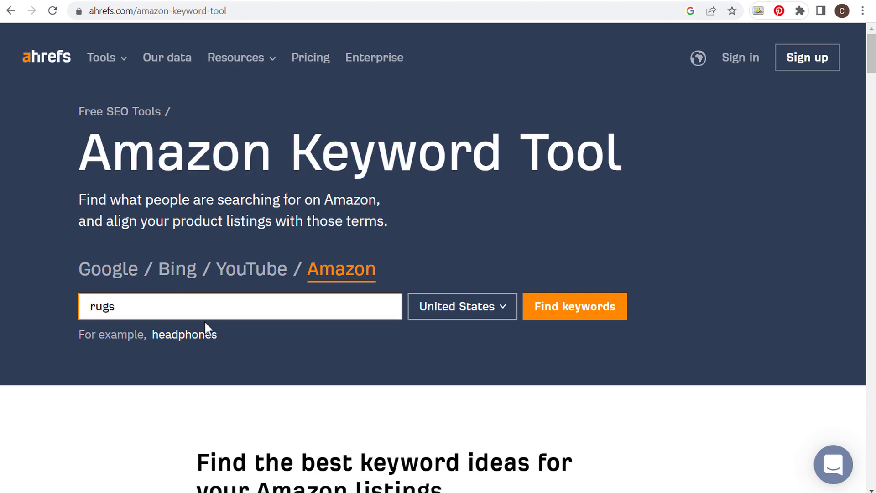
{"action": "left_click", "coordinate": [571, 315]}
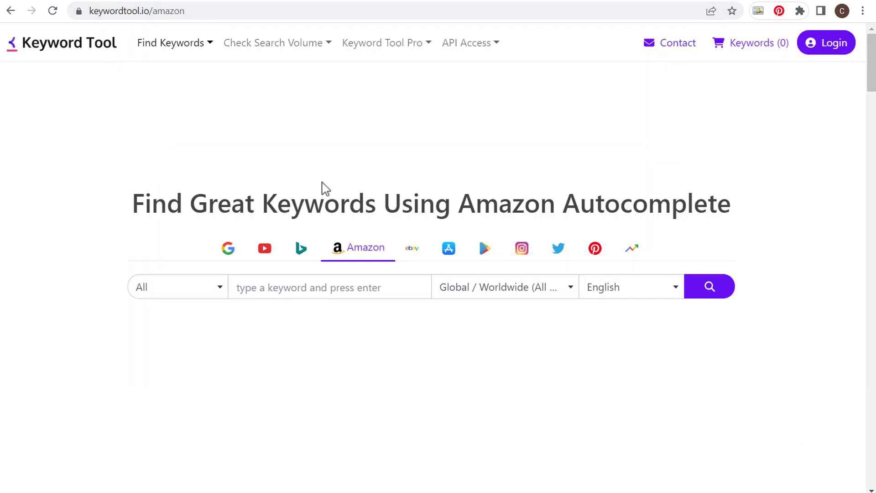
- Search Keyword Tool's Amazon suggestions for "rugs" across all countries in English
{"action": "left_click_drag", "start_coordinate": [151, 197], "coordinate": [452, 208]}
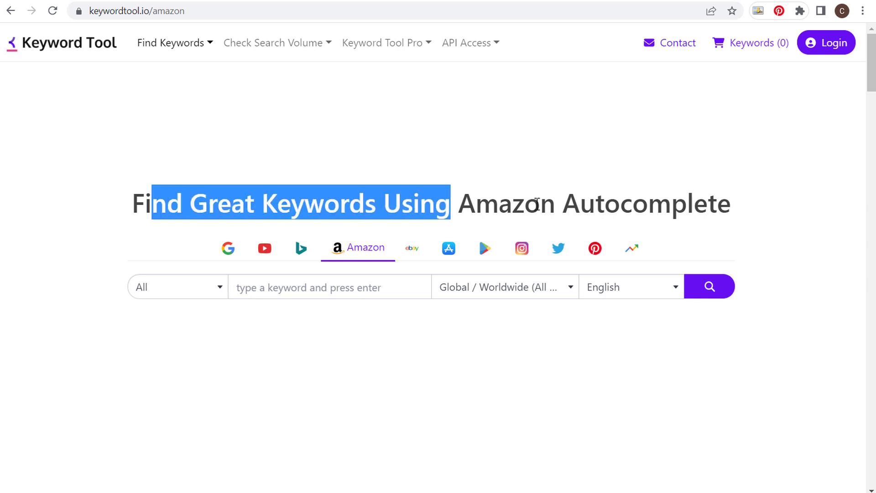
{"action": "left_click", "coordinate": [539, 204]}
{"action": "left_click", "coordinate": [325, 288]}
{"action": "type", "text": "rugs"}
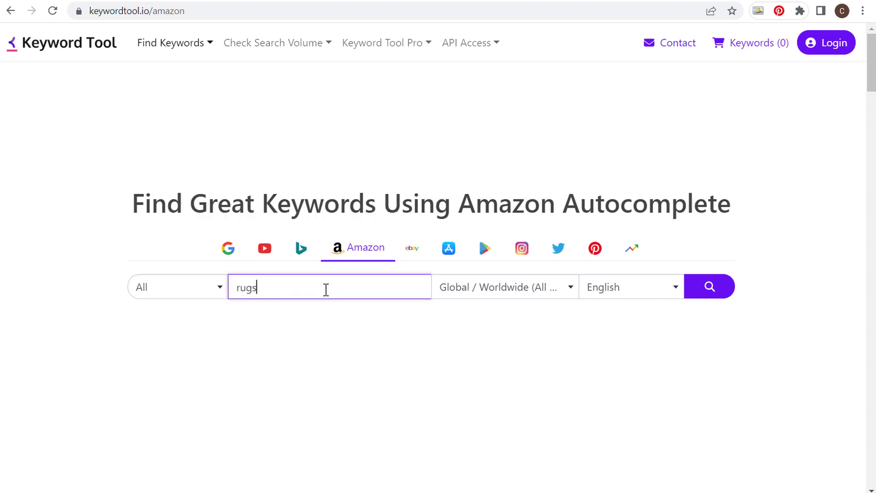
{"action": "key", "text": "Return"}
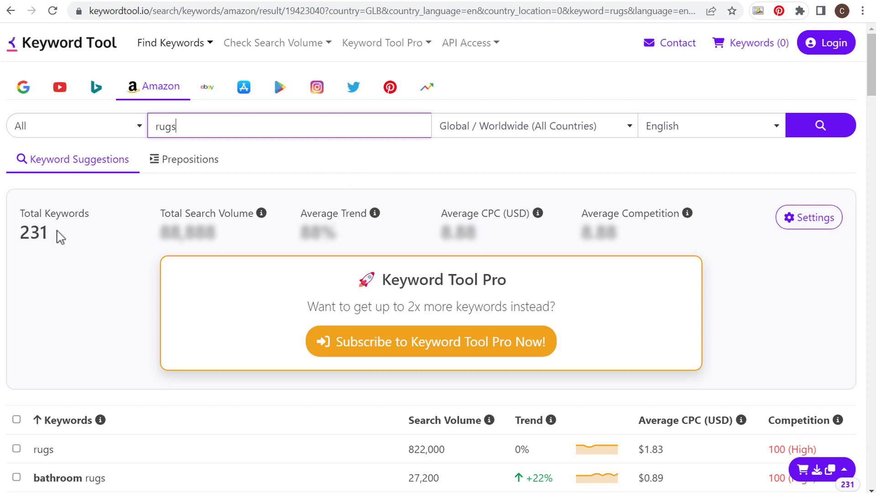
- Export Keyword Tool's Amazon keyword suggestions for "rugs" to Excel
{"action": "scroll", "coordinate": [54, 235], "scroll_direction": "down", "scroll_amount": 5}
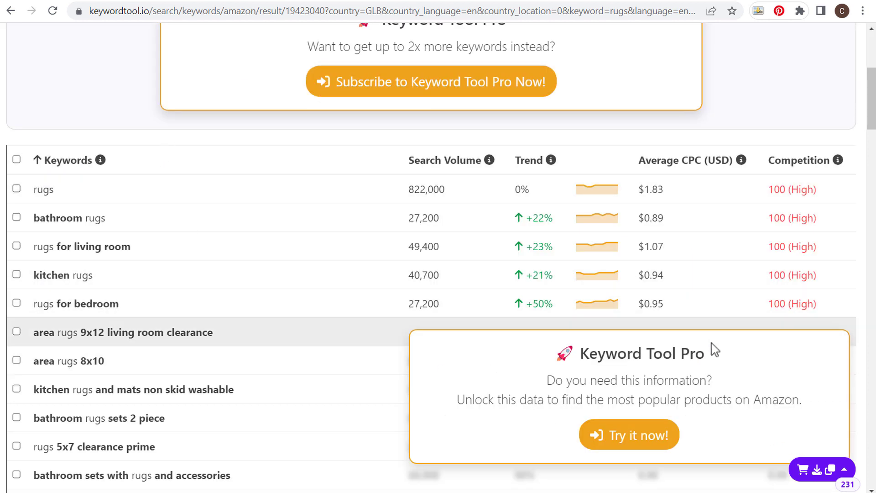
{"action": "scroll", "coordinate": [219, 388], "scroll_direction": "down", "scroll_amount": 4}
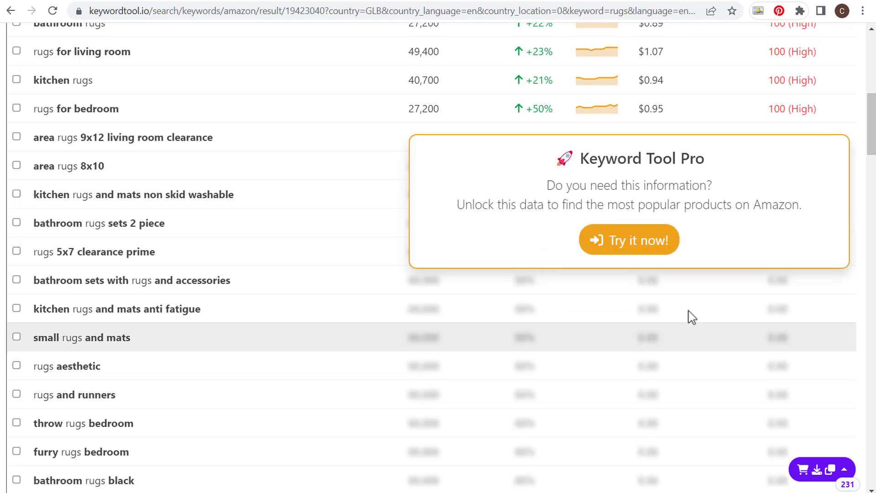
{"action": "left_click", "coordinate": [817, 472]}
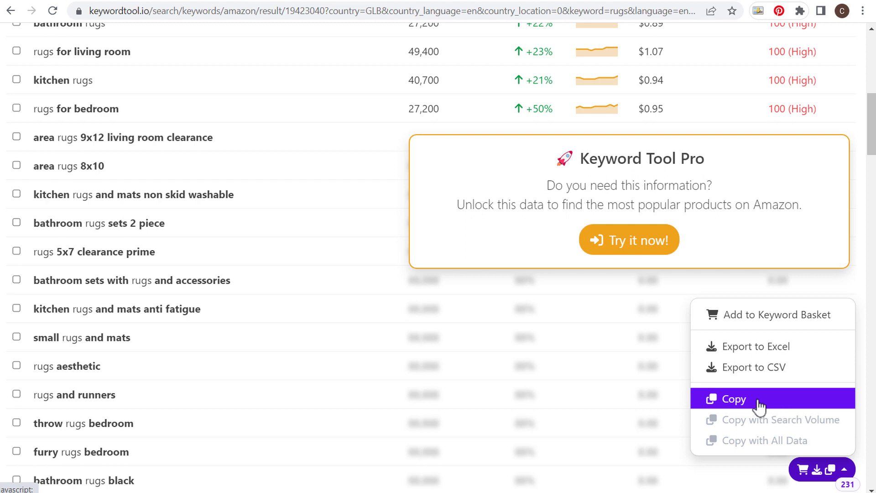
{"action": "left_click", "coordinate": [782, 349]}
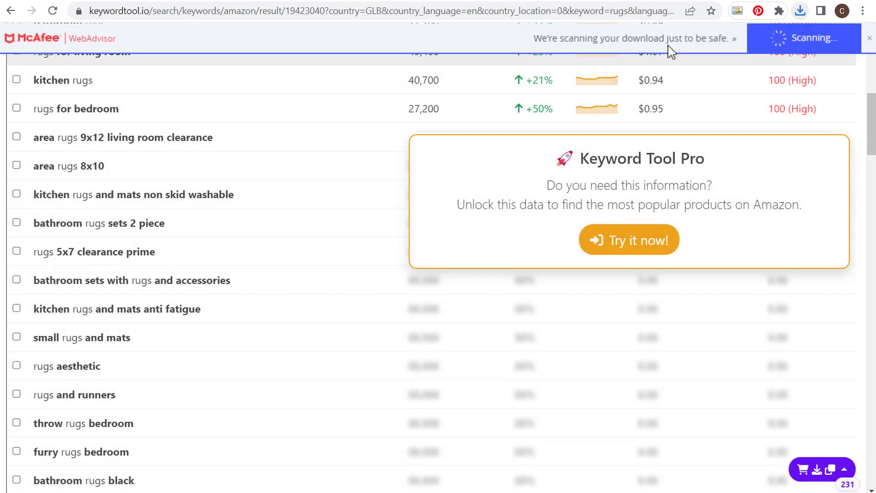
{"action": "scroll", "coordinate": [857, 43], "scroll_direction": "up", "scroll_amount": 10}
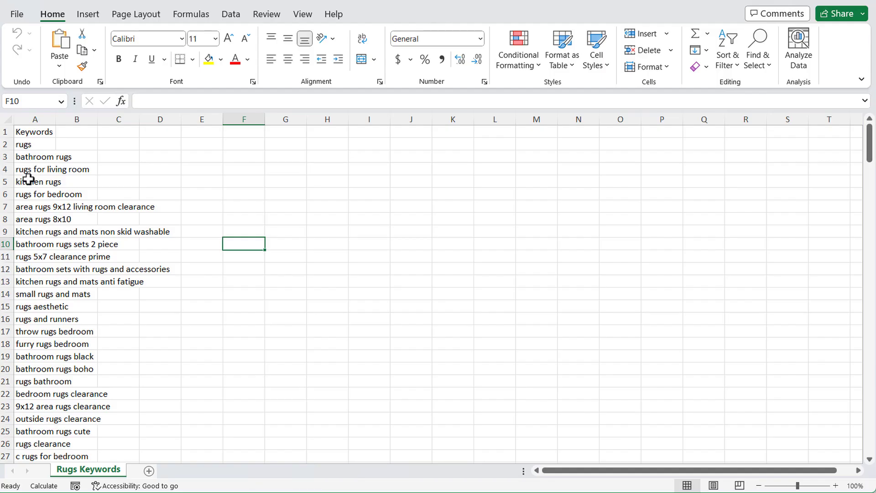
- Review the exported keyword list on the Rugs Keywords sheet and delete its "Keywords" header row
{"action": "scroll", "coordinate": [28, 179], "scroll_direction": "down", "scroll_amount": 20}
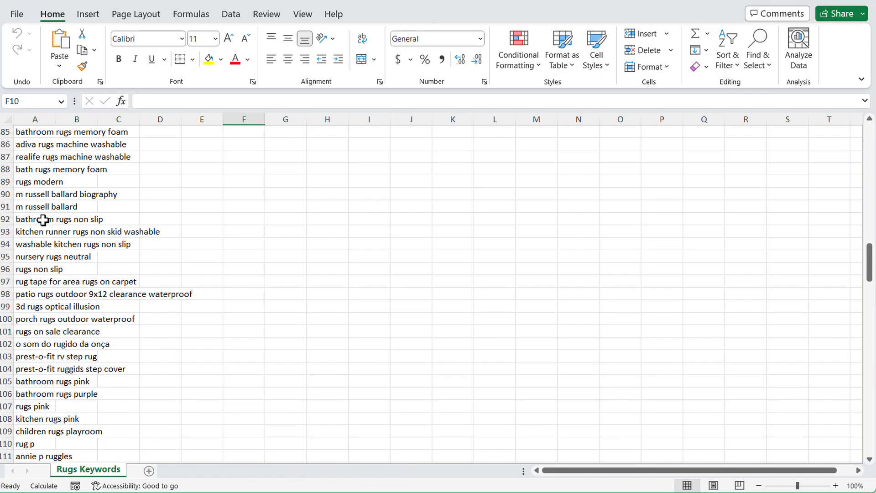
{"action": "scroll", "coordinate": [46, 220], "scroll_direction": "down", "scroll_amount": 14}
{"action": "scroll", "coordinate": [92, 260], "scroll_direction": "up", "scroll_amount": 13}
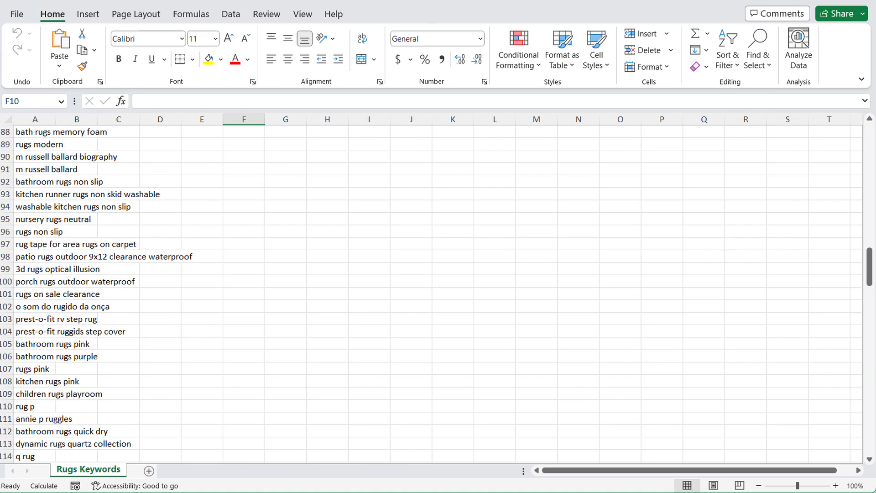
{"action": "left_click_drag", "start_coordinate": [872, 265], "coordinate": [871, 141]}
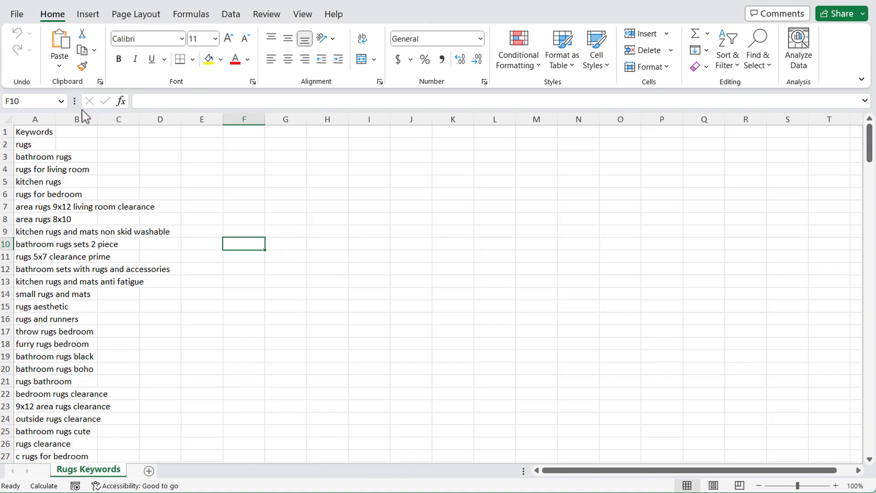
{"action": "left_click", "coordinate": [5, 131]}
{"action": "right_click", "coordinate": [4, 130]}
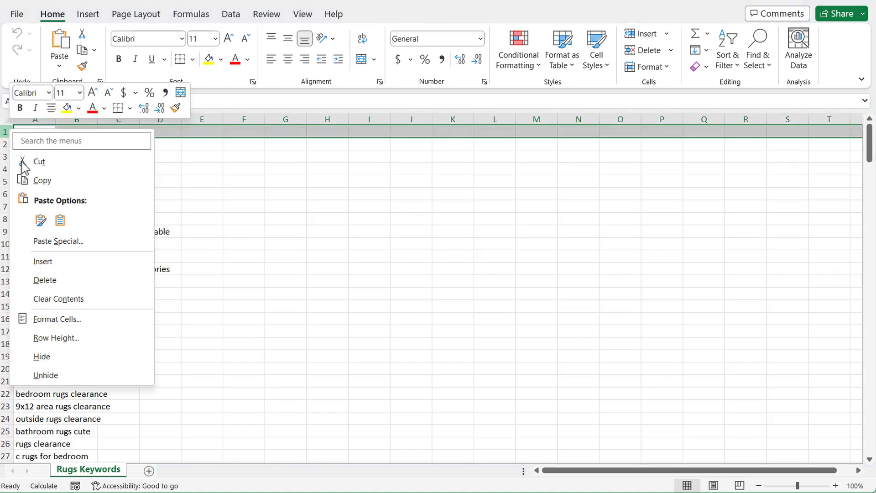
{"action": "left_click", "coordinate": [60, 276]}
{"action": "left_click", "coordinate": [37, 134]}
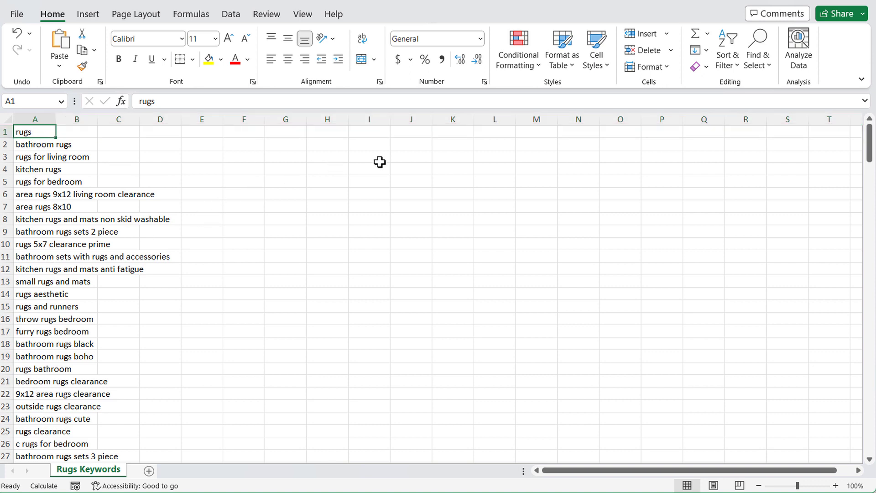
- Switch to the Keywords Everywhere results for "rugs" in the browser and copy the Amazon keywords found
{"action": "key", "text": "alt+Tab"}
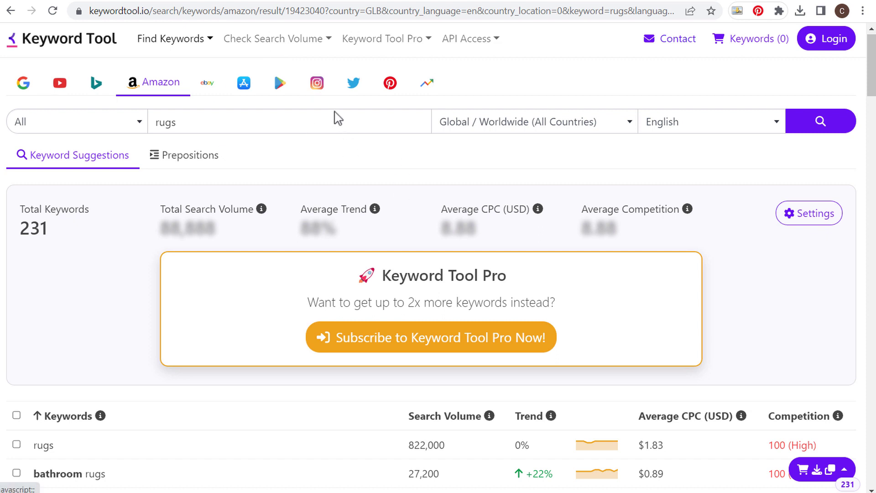
{"action": "left_click", "coordinate": [210, 59]}
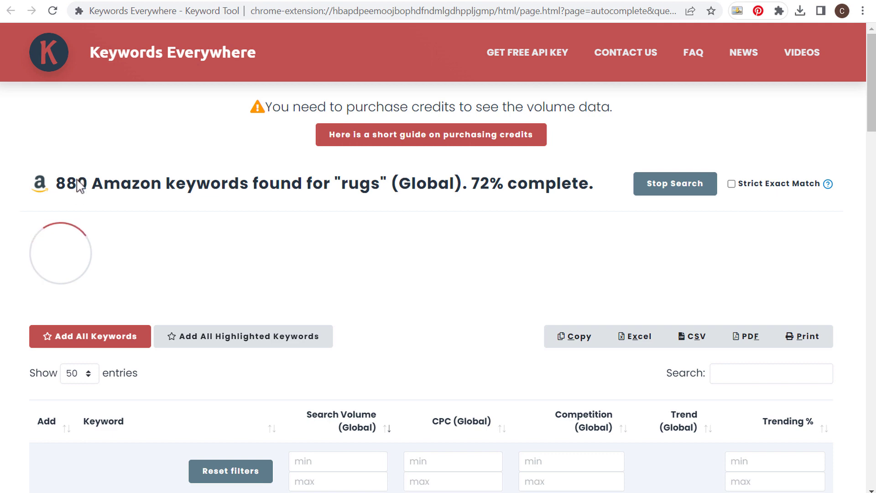
{"action": "left_click_drag", "start_coordinate": [301, 187], "coordinate": [75, 185]}
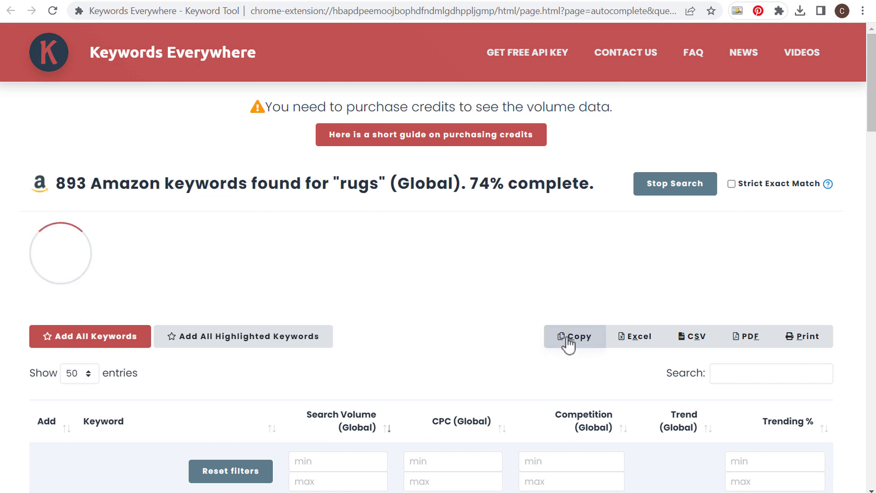
{"action": "left_click", "coordinate": [554, 345]}
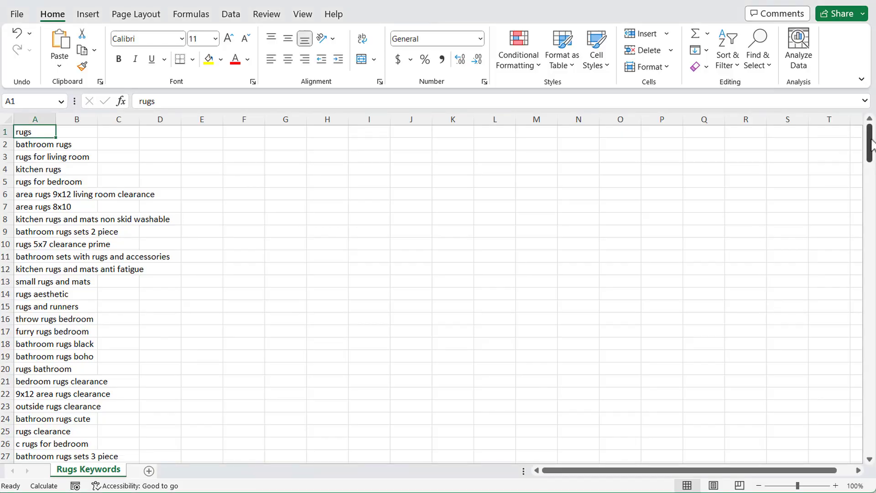
- Paste the copied Keywords Everywhere data into cell A232 of the Rugs Keywords sheet in Excel, directly below the existing keywords
{"action": "left_click_drag", "start_coordinate": [871, 145], "coordinate": [870, 433]}
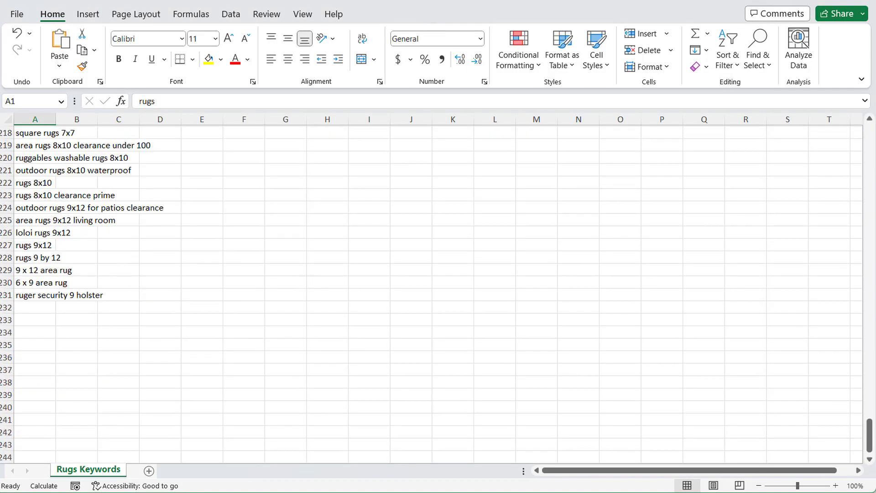
{"action": "left_click", "coordinate": [36, 308]}
{"action": "key", "text": "ctrl+v"}
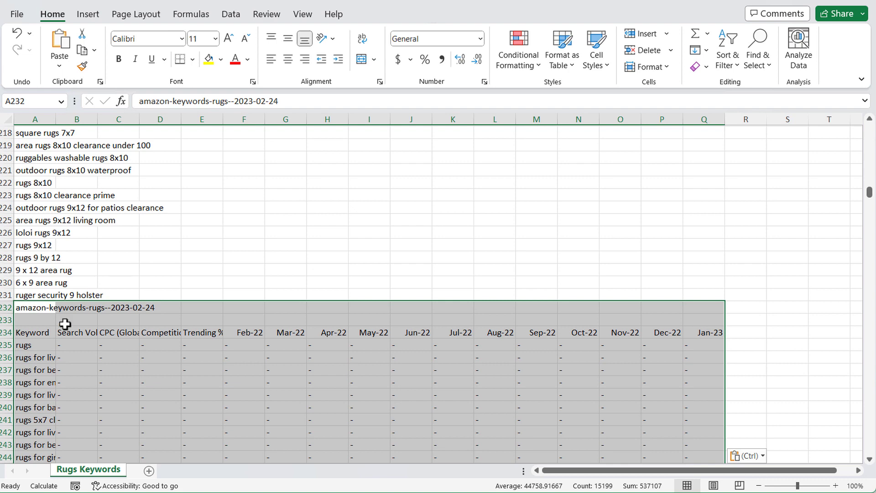
- Delete rows 232 to 234, which hold the pasted data's title, blank line and column headings
{"action": "scroll", "coordinate": [196, 201], "scroll_direction": "down", "scroll_amount": 3}
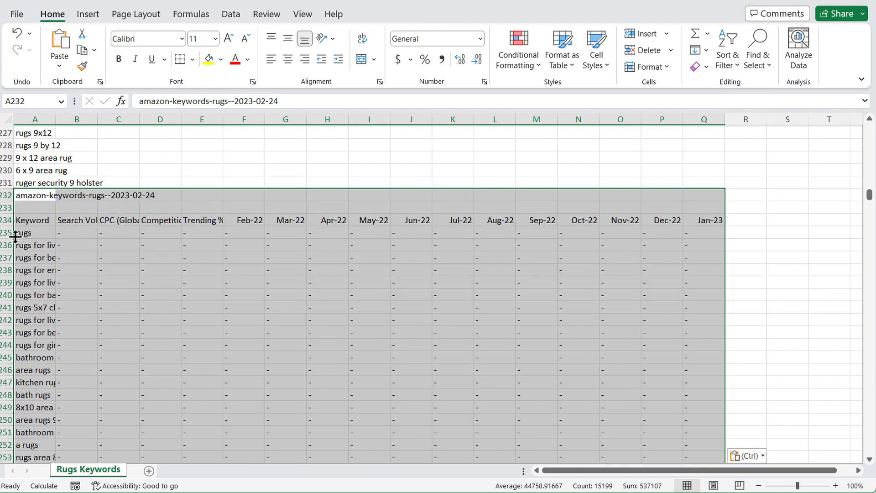
{"action": "left_click", "coordinate": [5, 220]}
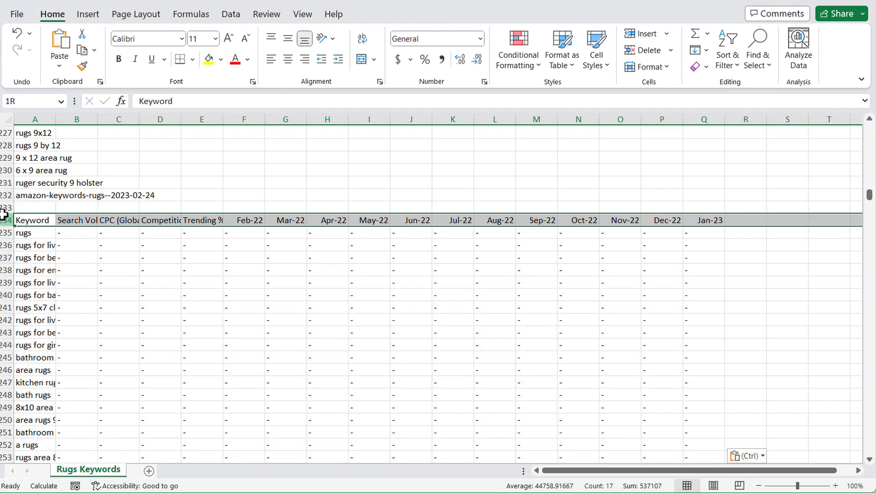
{"action": "left_click_drag", "start_coordinate": [4, 215], "coordinate": [4, 194]}
{"action": "right_click", "coordinate": [5, 196]}
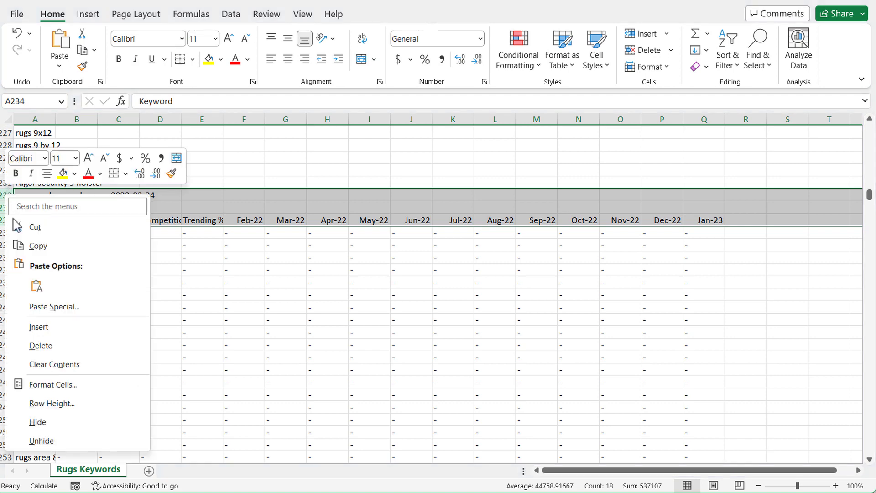
{"action": "left_click", "coordinate": [54, 347]}
{"action": "left_click", "coordinate": [51, 182]}
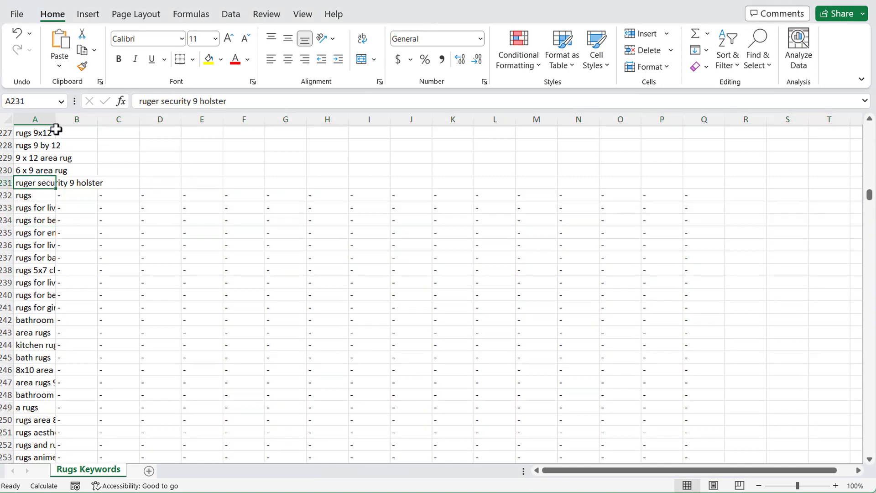
- Widen column A to fit its keywords and delete the extra data columns B through Q
{"action": "left_click_drag", "start_coordinate": [55, 120], "coordinate": [545, 126]}
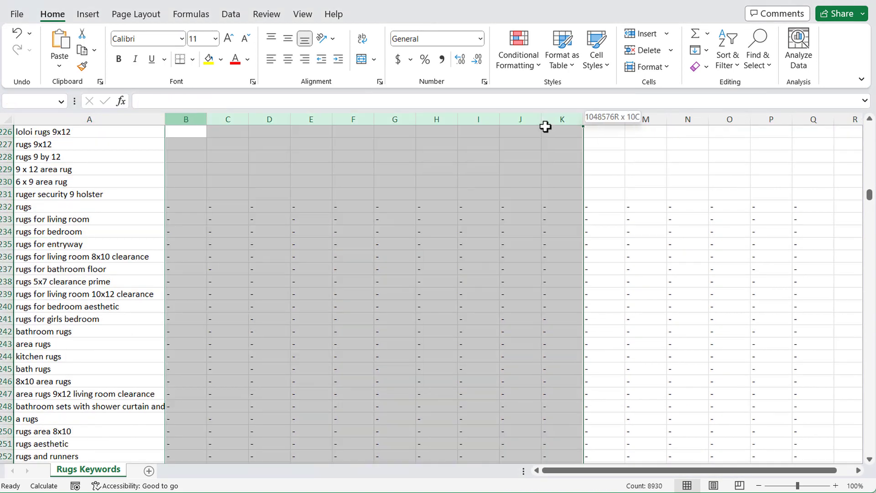
{"action": "right_click", "coordinate": [489, 120]}
{"action": "left_click", "coordinate": [525, 270]}
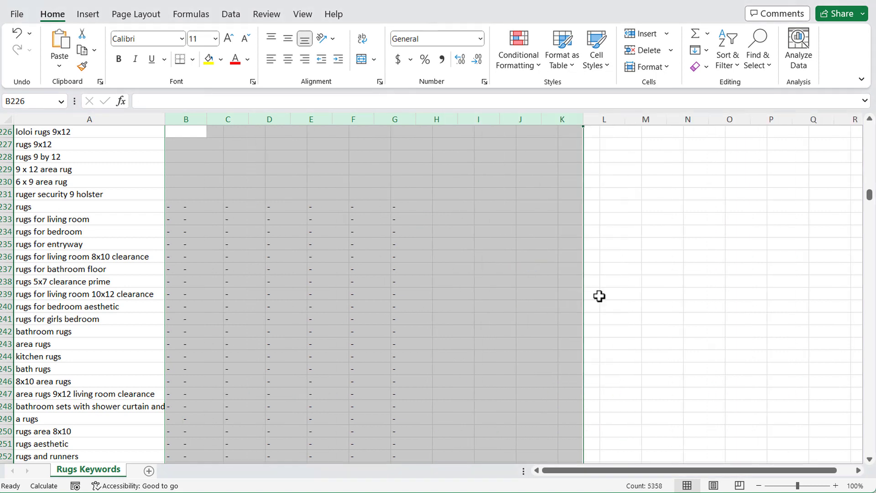
{"action": "right_click", "coordinate": [201, 118]}
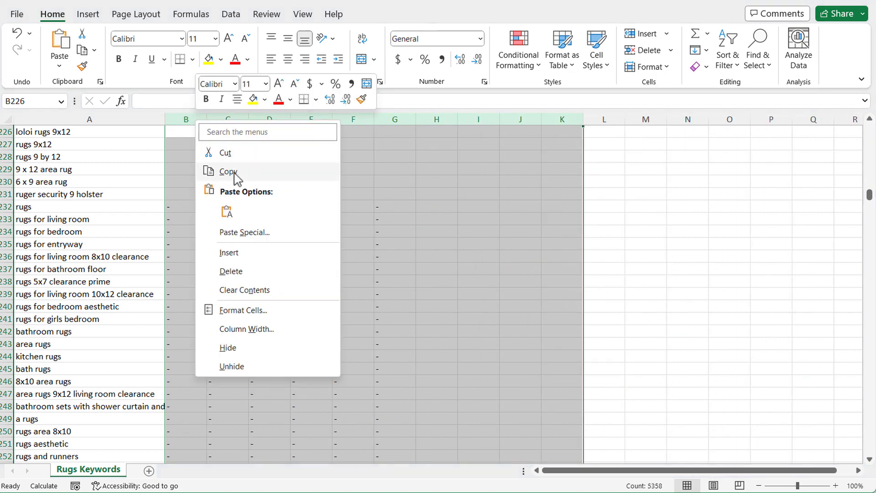
{"action": "left_click", "coordinate": [237, 272]}
{"action": "left_click_drag", "start_coordinate": [870, 196], "coordinate": [869, 424]}
{"action": "scroll", "coordinate": [349, 290], "scroll_direction": "down", "scroll_amount": 20}
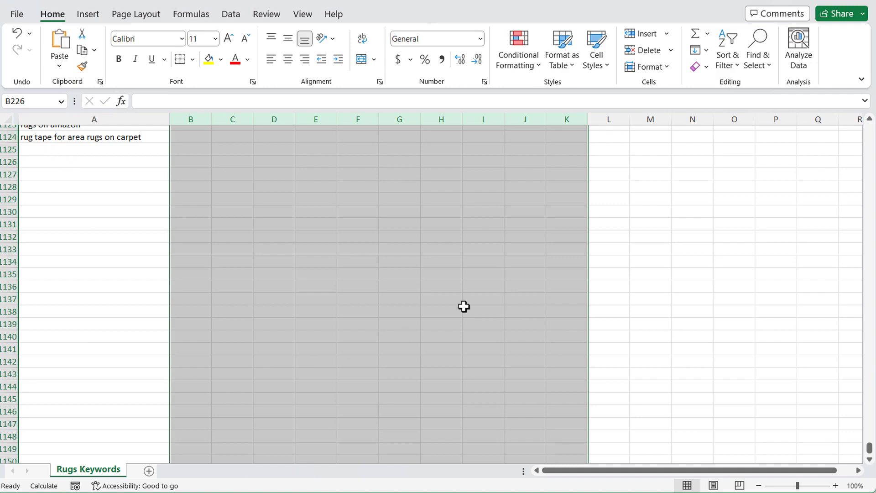
- Switch to Keyword Tool Dominator in the browser and examine its Amazon keyword list for "rugs"
{"action": "key", "text": "alt+Tab"}
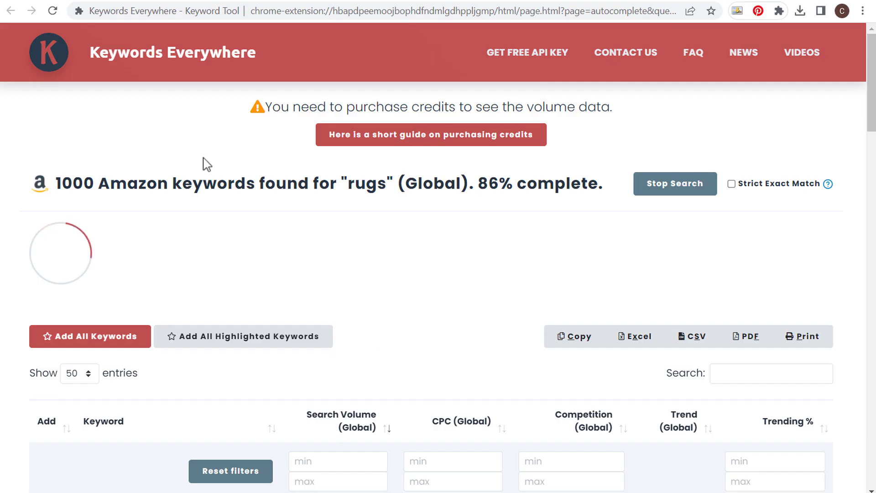
{"action": "left_click", "coordinate": [247, 1]}
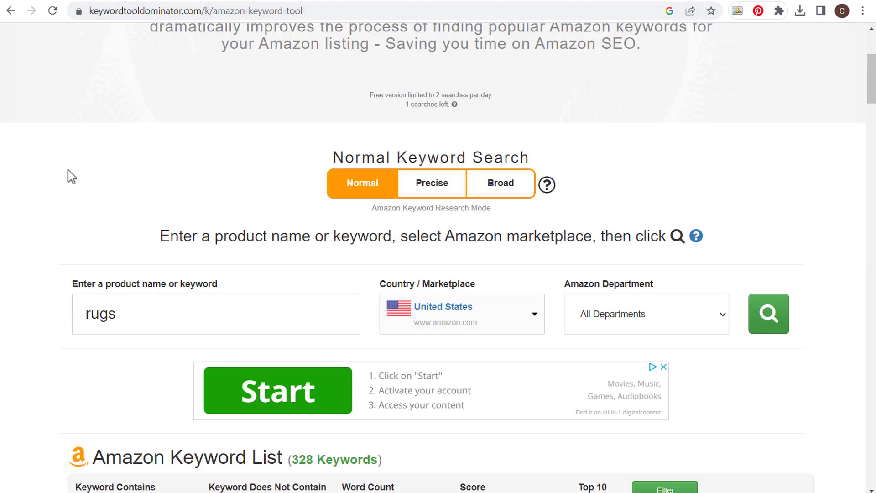
{"action": "scroll", "coordinate": [72, 177], "scroll_direction": "down", "scroll_amount": 5}
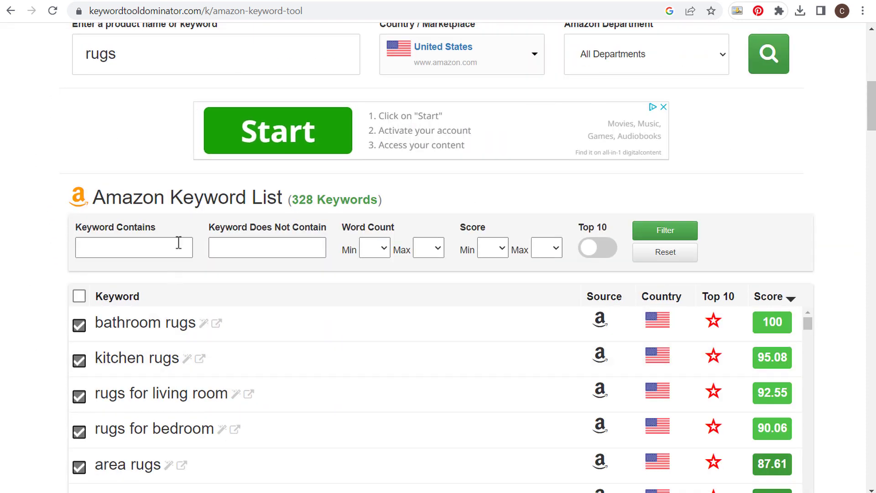
{"action": "left_click_drag", "start_coordinate": [291, 199], "coordinate": [417, 205]}
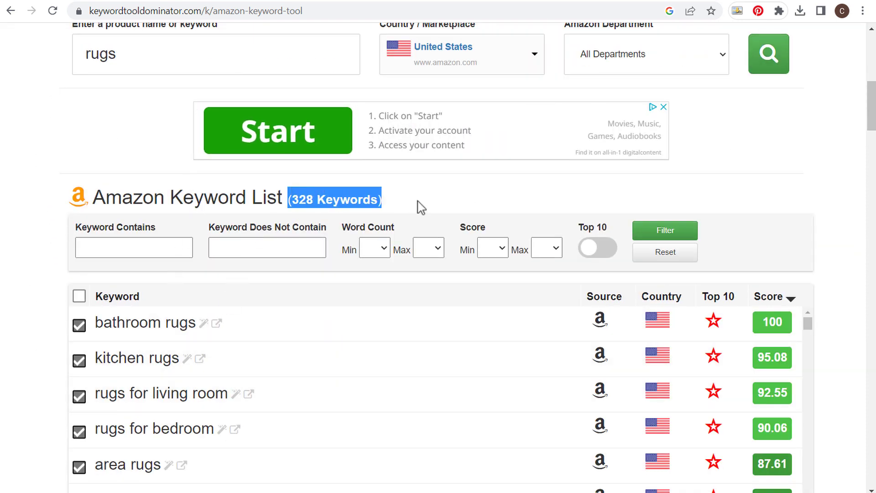
{"action": "scroll", "coordinate": [434, 204], "scroll_direction": "down", "scroll_amount": 1}
{"action": "left_click", "coordinate": [341, 135]}
{"action": "scroll", "coordinate": [130, 160], "scroll_direction": "down", "scroll_amount": 1}
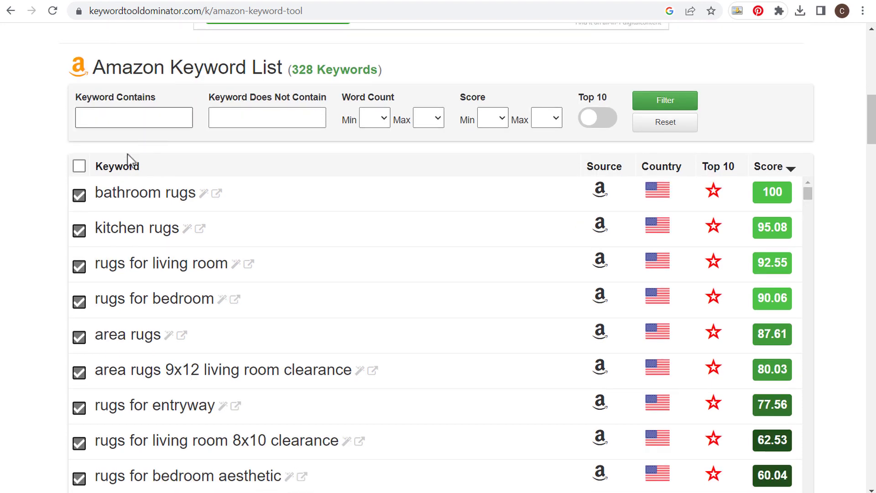
{"action": "scroll", "coordinate": [297, 192], "scroll_direction": "down", "scroll_amount": 1}
{"action": "scroll", "coordinate": [301, 148], "scroll_direction": "up", "scroll_amount": 1}
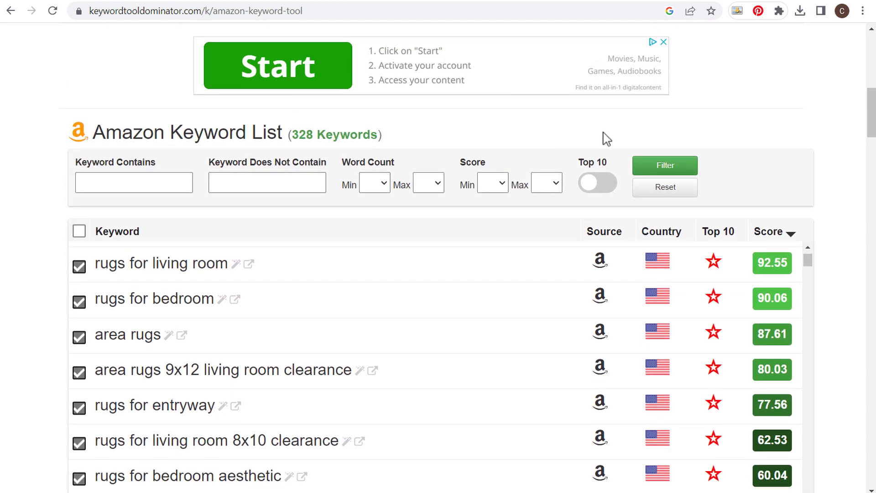
- Download the selected Keyword Tool Dominator keywords as a Comma Separated Values (.csv) file
{"action": "left_click_drag", "start_coordinate": [870, 106], "coordinate": [871, 156]}
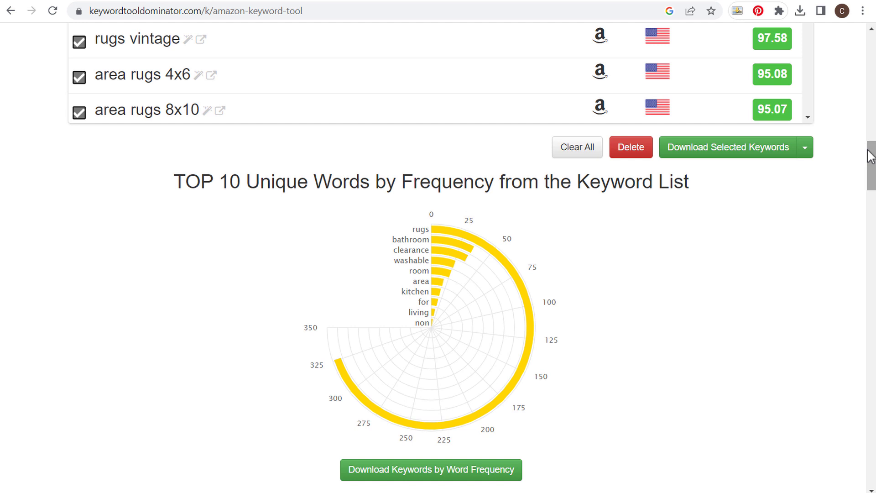
{"action": "left_click", "coordinate": [806, 150]}
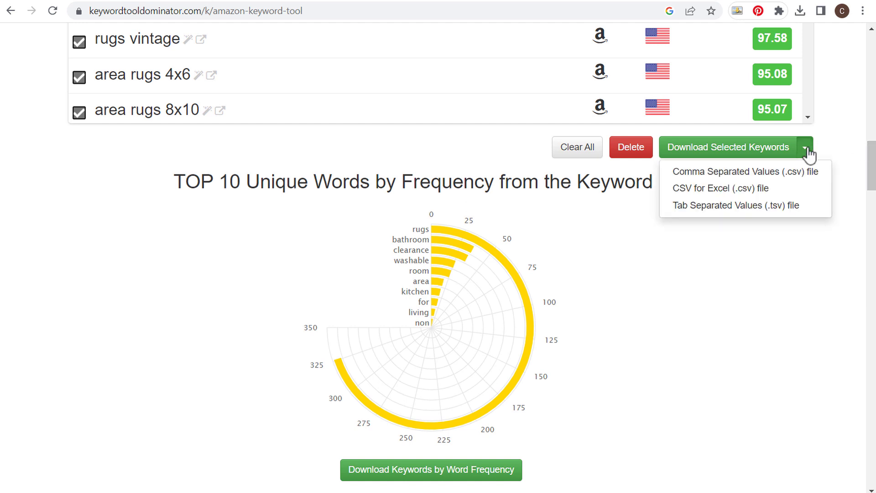
{"action": "left_click", "coordinate": [712, 175]}
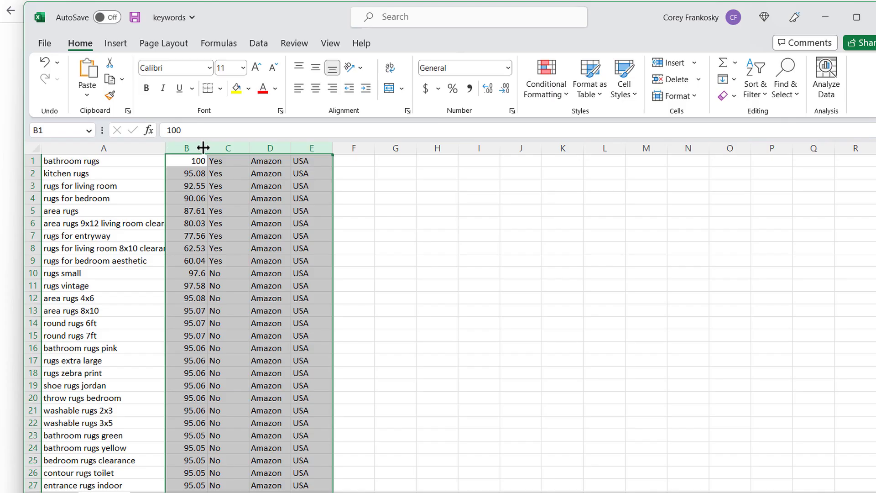
- Delete the extra data columns B through E from the keywords file and copy all the keywords in column A
{"action": "right_click", "coordinate": [201, 147]}
{"action": "left_click", "coordinate": [264, 299]}
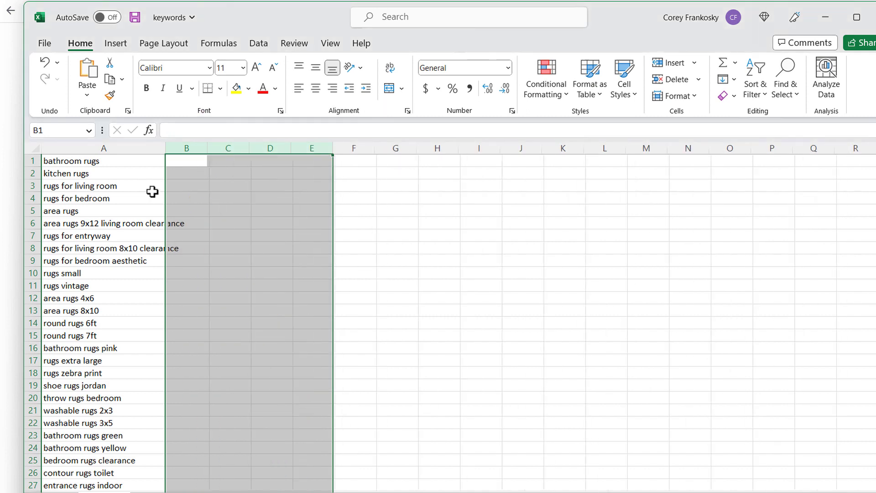
{"action": "left_click_drag", "start_coordinate": [143, 160], "coordinate": [150, 486]}
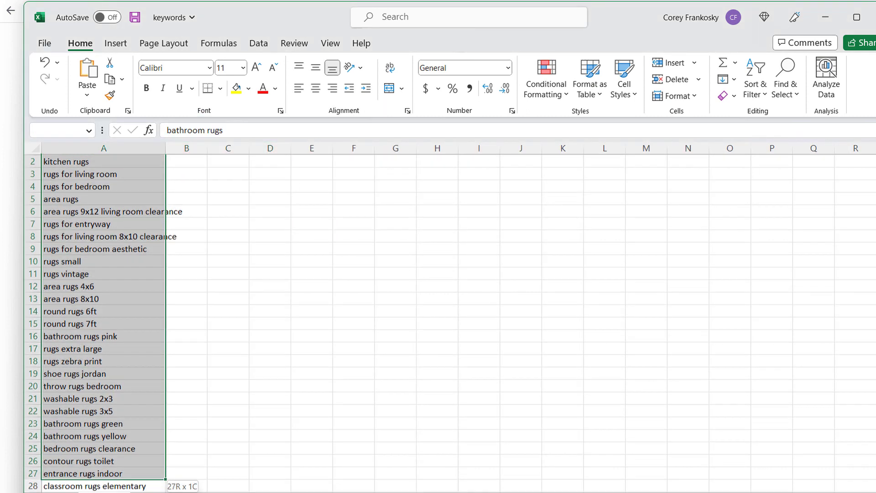
{"action": "key", "text": "ctrl+shift+Down"}
{"action": "key", "text": "ctrl+c"}
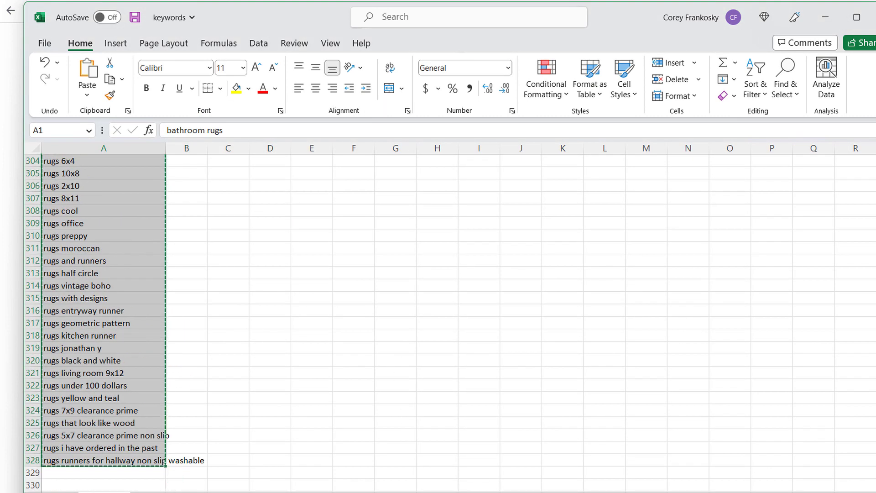
- Switch to the Keyword Tool Export workbook and paste the copied keywords into the Rugs Keywords sheet starting at cell A1125
{"action": "left_click", "coordinate": [485, 492]}
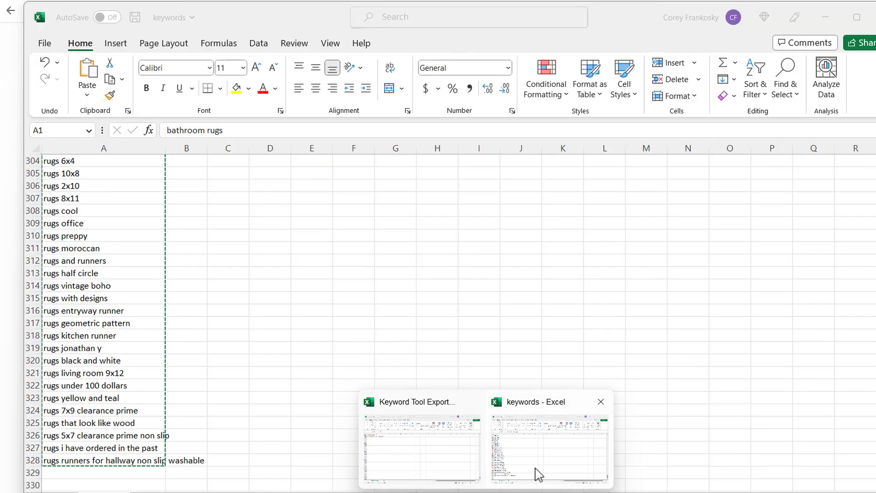
{"action": "left_click", "coordinate": [535, 473]}
{"action": "left_click", "coordinate": [485, 492]}
{"action": "left_click", "coordinate": [417, 465]}
{"action": "left_click", "coordinate": [120, 248]}
{"action": "left_click", "coordinate": [98, 150]}
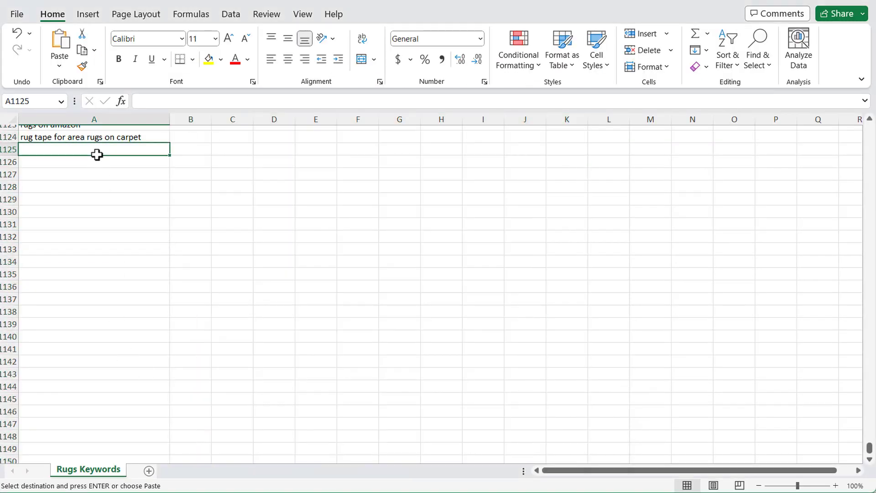
{"action": "key", "text": "ctrl+v"}
{"action": "left_click", "coordinate": [357, 249]}
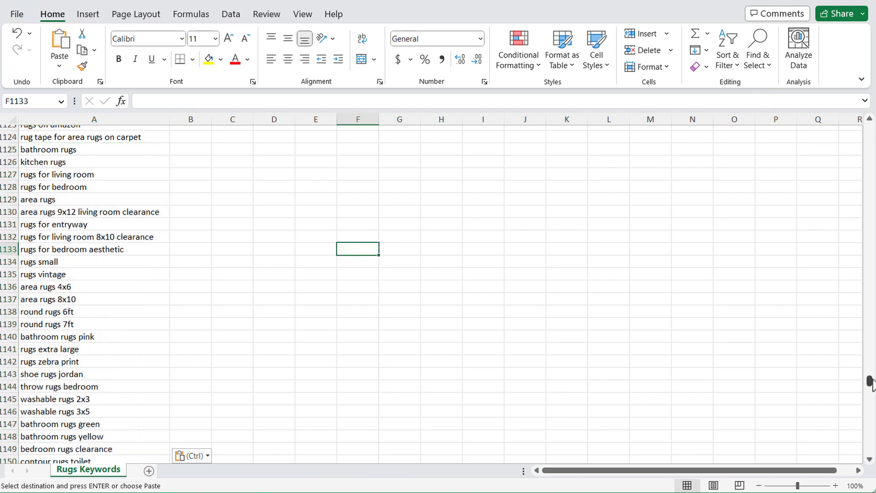
- Widen column A of the Rugs Keywords sheet so the longest pasted keyword at the end of the list fits
{"action": "left_click_drag", "start_coordinate": [870, 383], "coordinate": [870, 434]}
{"action": "scroll", "coordinate": [426, 308], "scroll_direction": "down", "scroll_amount": 6}
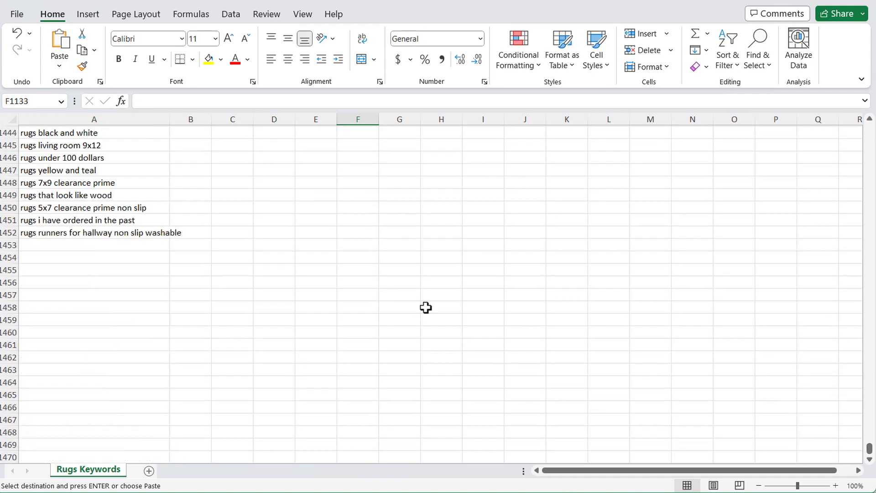
{"action": "scroll", "coordinate": [426, 308], "scroll_direction": "down", "scroll_amount": 4}
{"action": "scroll", "coordinate": [337, 250], "scroll_direction": "up", "scroll_amount": 3}
{"action": "left_click", "coordinate": [128, 207]}
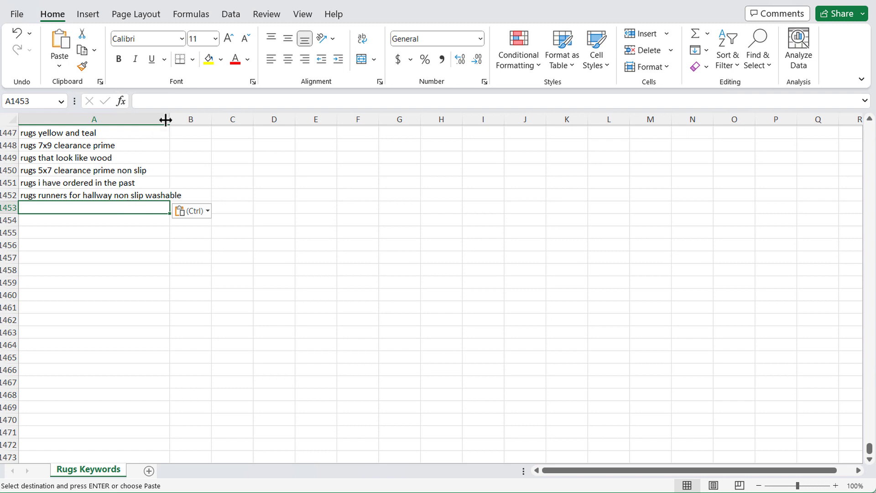
{"action": "left_click_drag", "start_coordinate": [165, 120], "coordinate": [270, 120]}
{"action": "left_click", "coordinate": [420, 174]}
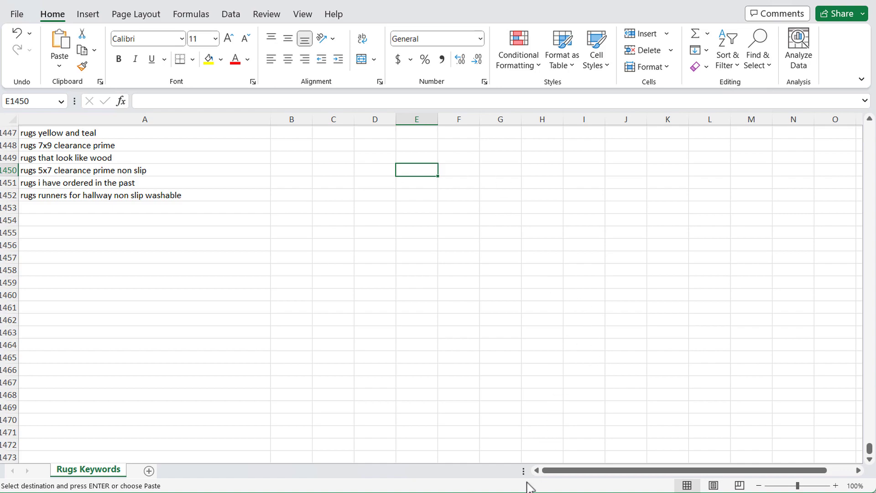
- Switch to the Ahrefs Amazon Keyword Tool in the browser and complete the human verification to get United States keyword ideas for "rugs"
{"action": "key", "text": "alt+Tab"}
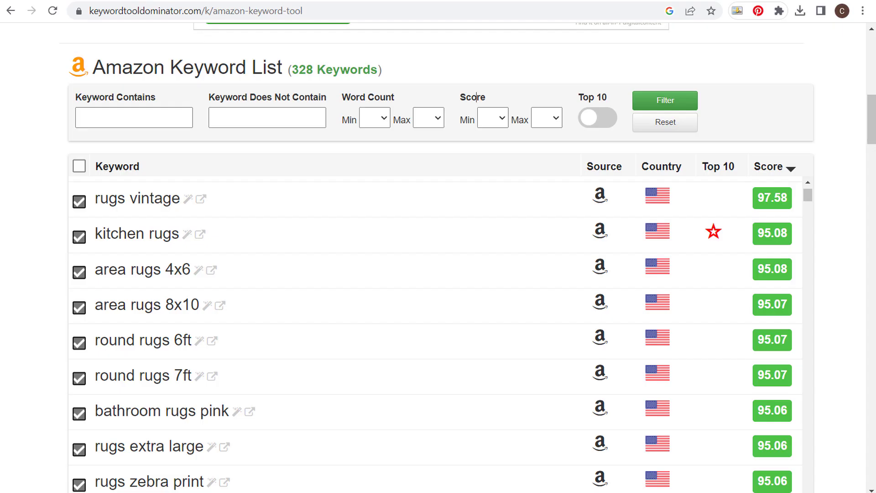
{"action": "left_click", "coordinate": [315, 3]}
{"action": "left_click", "coordinate": [452, 269]}
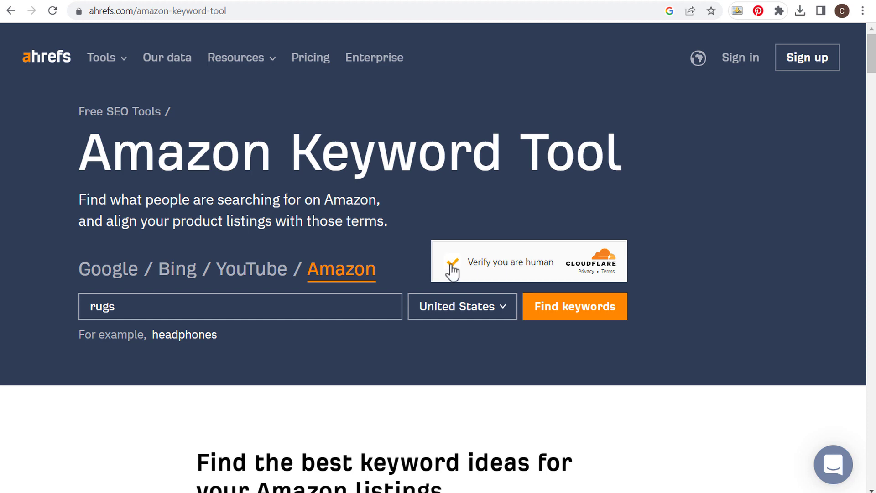
{"action": "left_click_drag", "start_coordinate": [206, 83], "coordinate": [397, 89]}
{"action": "left_click", "coordinate": [390, 98]}
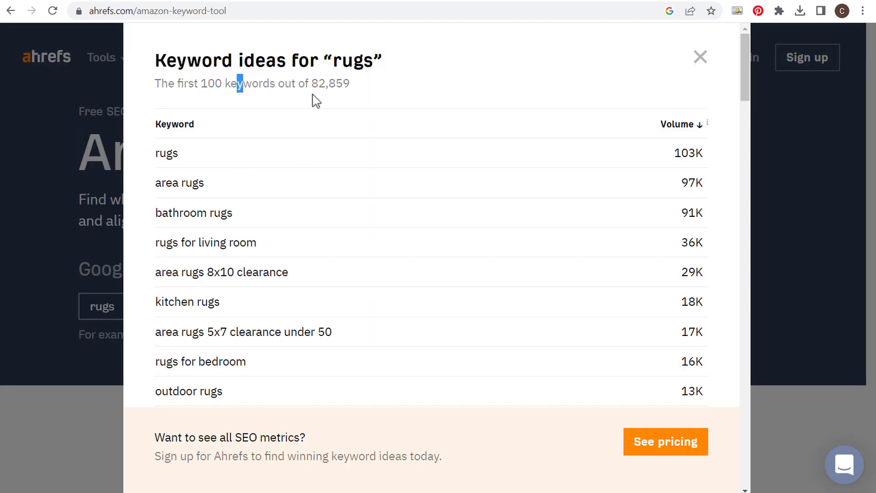
{"action": "left_click", "coordinate": [371, 94]}
- Copy the Ahrefs keyword ideas from "rugs" through "fuax fur rugs for bedroom" at the end of the list
{"action": "left_click_drag", "start_coordinate": [153, 154], "coordinate": [476, 370]}
{"action": "scroll", "coordinate": [453, 248], "scroll_direction": "down", "scroll_amount": 10}
{"action": "scroll", "coordinate": [455, 248], "scroll_direction": "down", "scroll_amount": 20}
{"action": "scroll", "coordinate": [469, 315], "scroll_direction": "down", "scroll_amount": 2}
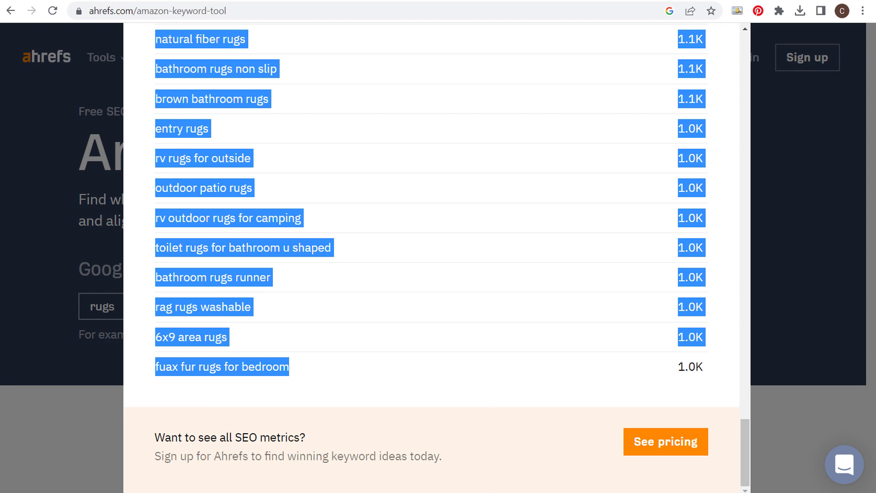
- Switch back to the Rugs Keywords sheet and paste the Ahrefs keywords starting at cell A1453, keeping only the keyword column
{"action": "left_click", "coordinate": [486, 491]}
{"action": "left_click", "coordinate": [471, 466]}
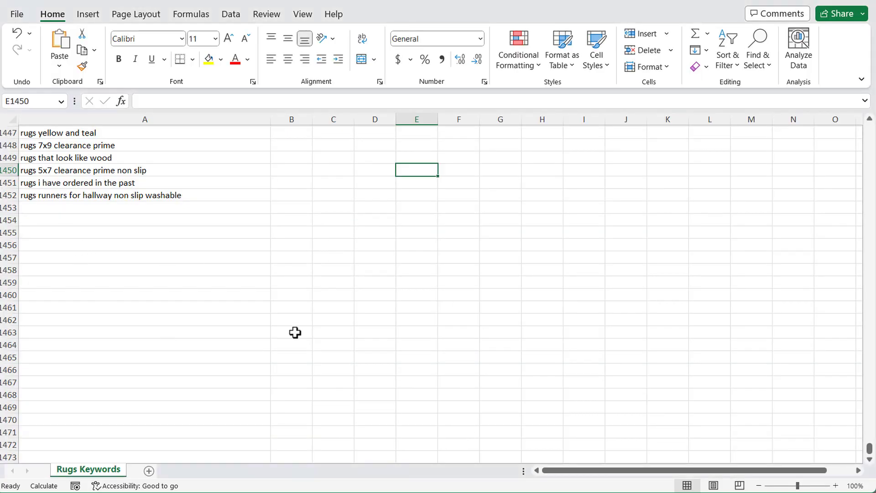
{"action": "left_click", "coordinate": [86, 208]}
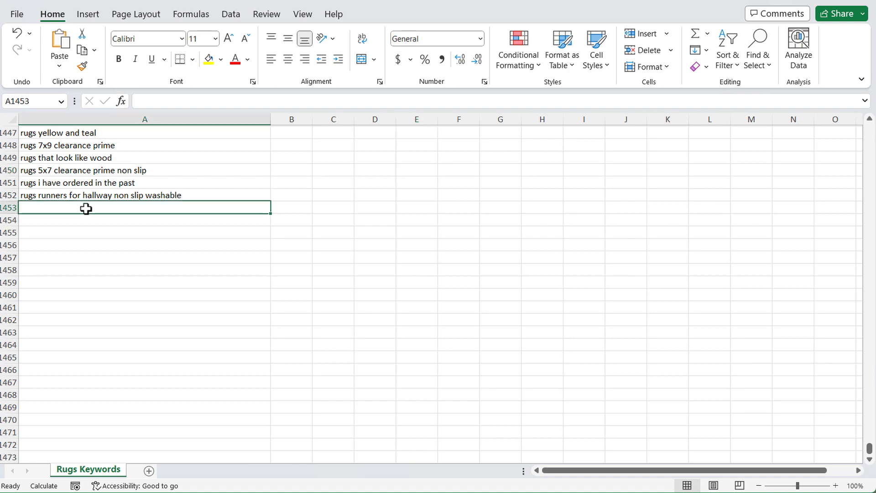
{"action": "key", "text": "ctrl+v"}
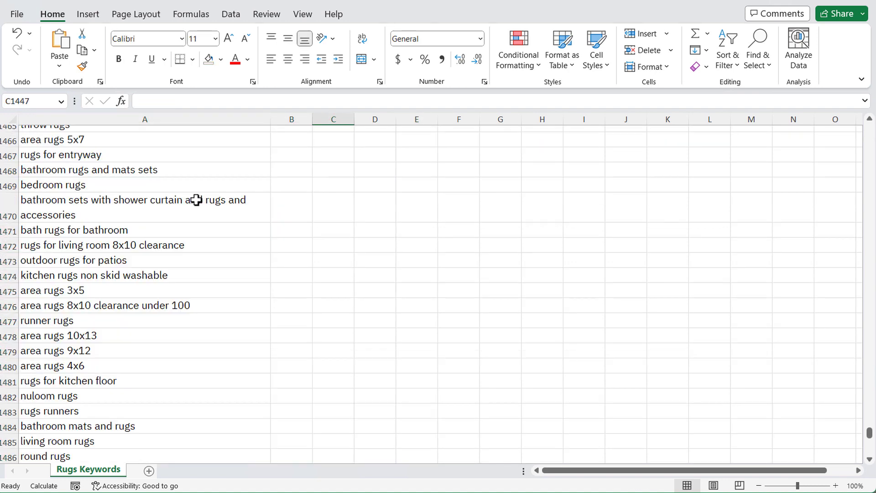
{"action": "scroll", "coordinate": [123, 178], "scroll_direction": "down", "scroll_amount": 7}
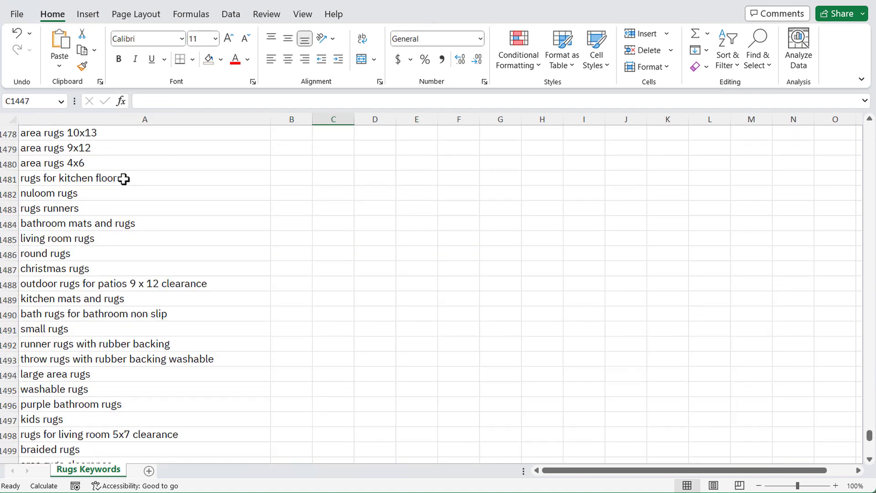
{"action": "scroll", "coordinate": [115, 177], "scroll_direction": "down", "scroll_amount": 20}
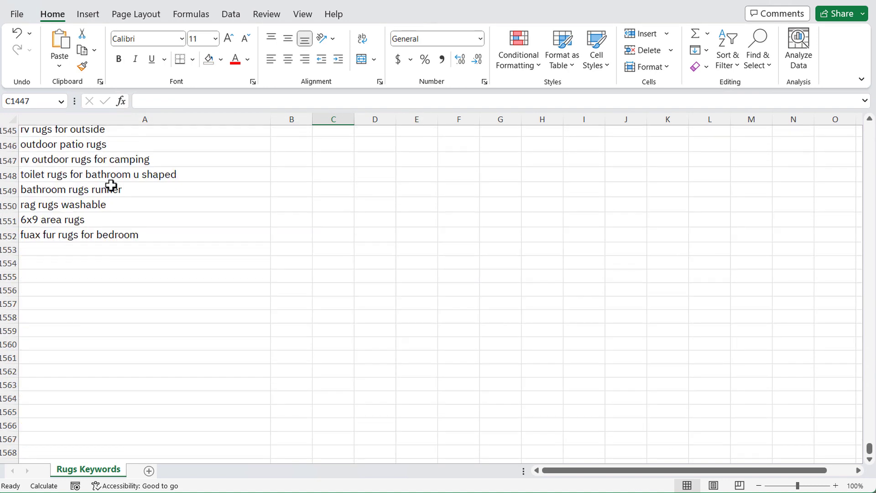
{"action": "scroll", "coordinate": [137, 209], "scroll_direction": "up", "scroll_amount": 15}
{"action": "scroll", "coordinate": [147, 215], "scroll_direction": "down", "scroll_amount": 12}
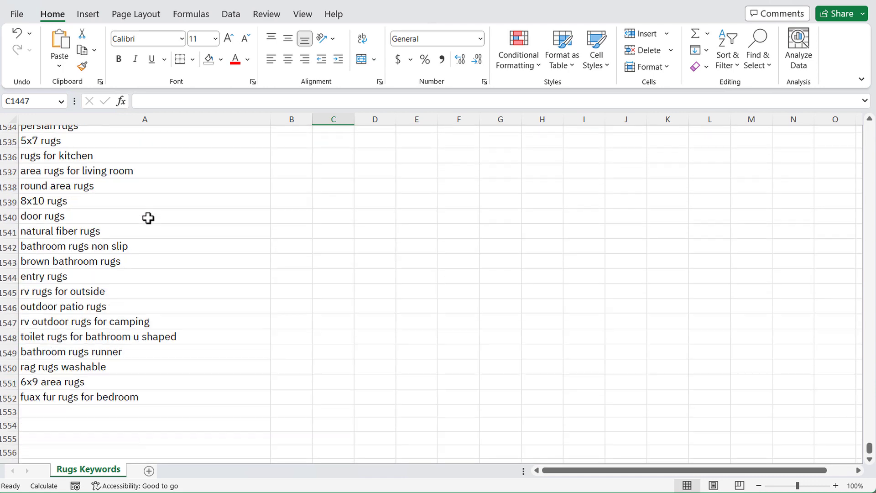
{"action": "left_click", "coordinate": [6, 357]}
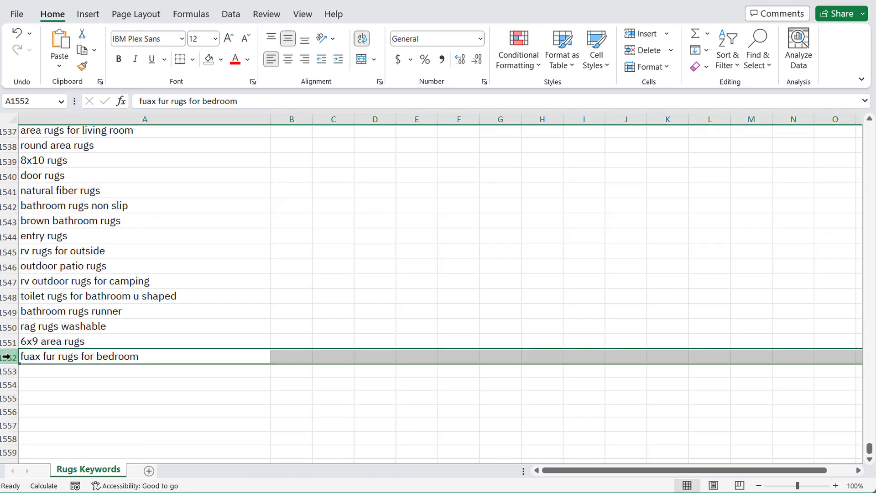
{"action": "left_click", "coordinate": [194, 220]}
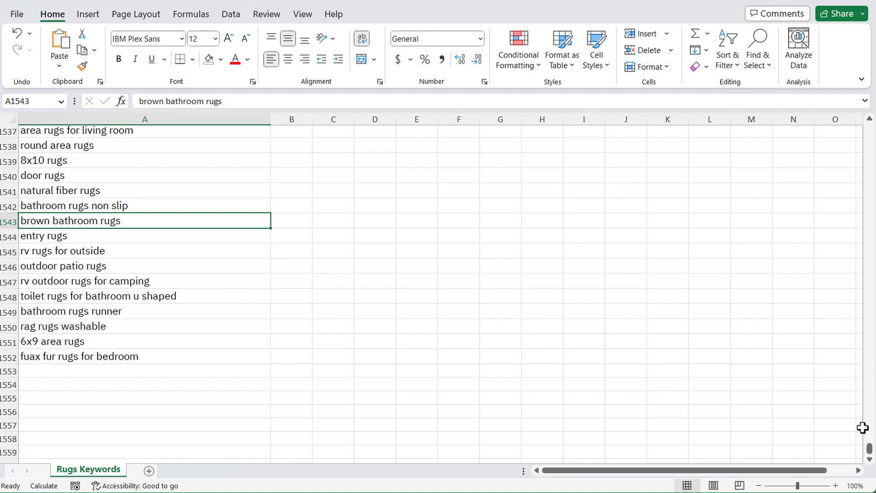
- Remove the duplicate values from column A, treating the data as having no headers
{"action": "left_click_drag", "start_coordinate": [870, 452], "coordinate": [871, 125]}
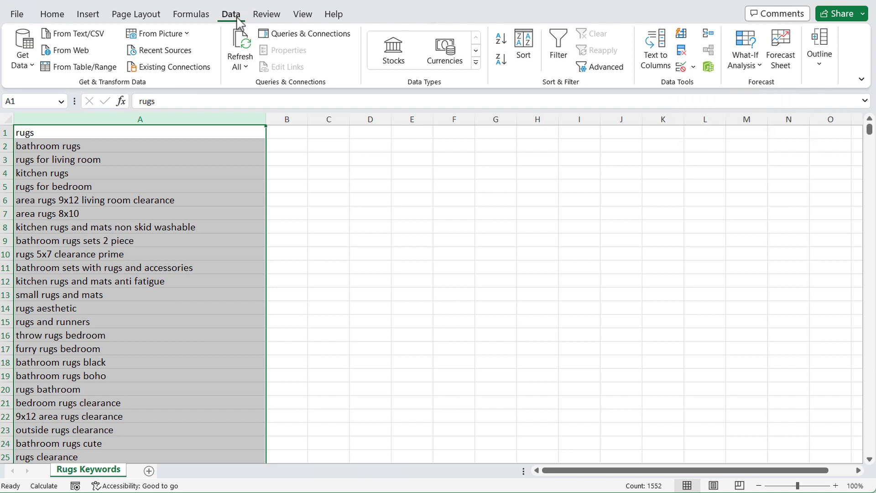
{"action": "left_click", "coordinate": [685, 54]}
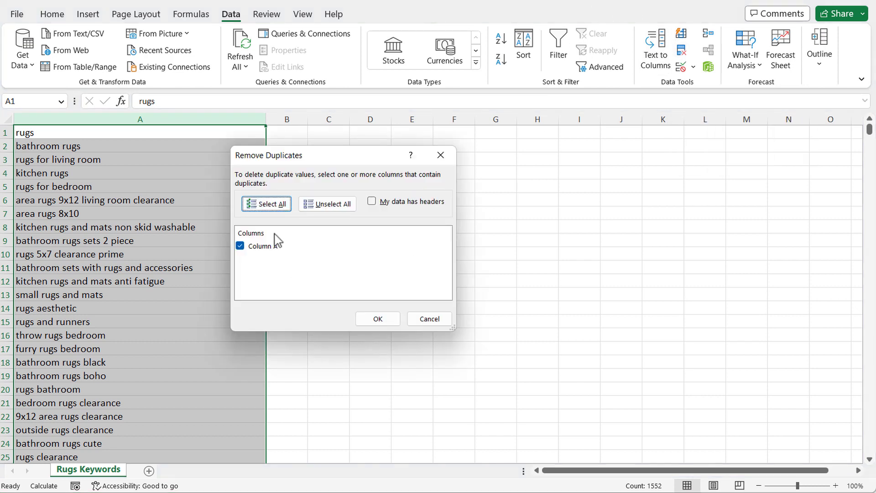
{"action": "left_click", "coordinate": [370, 319]}
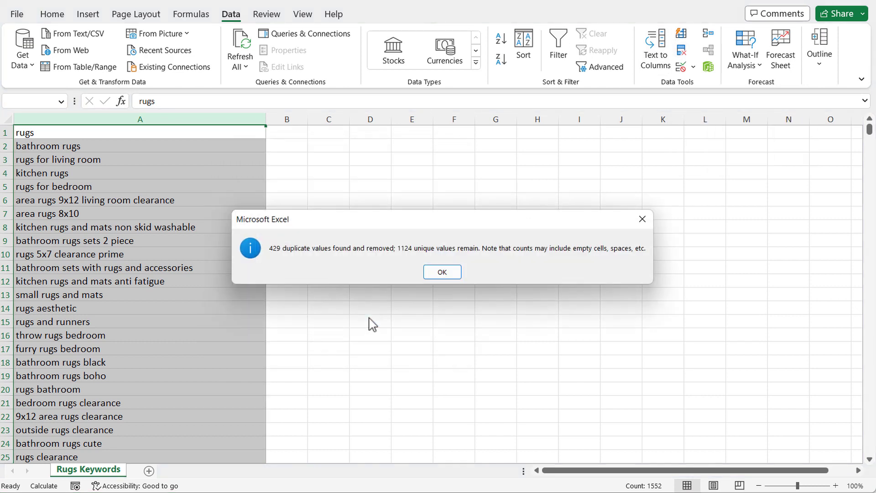
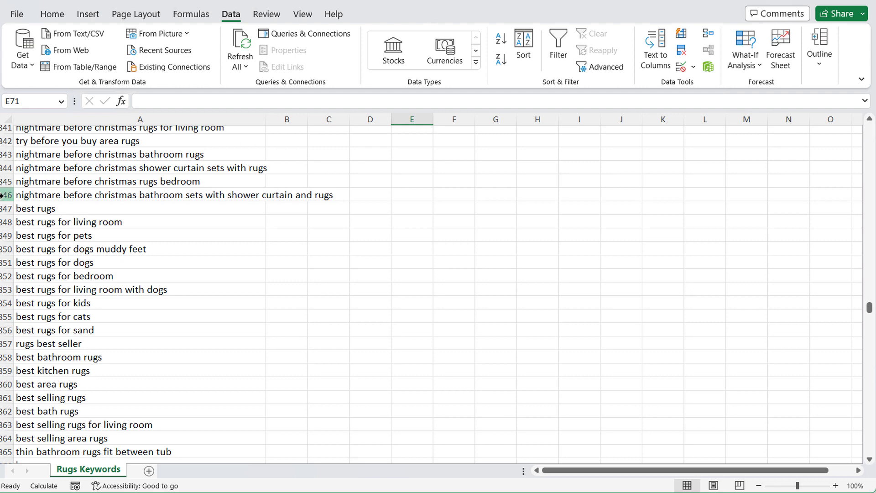
- Delete rows 843 to 846, which hold irrelevant "nightmare before christmas" keywords
{"action": "scroll", "coordinate": [104, 216], "scroll_direction": "up", "scroll_amount": 1}
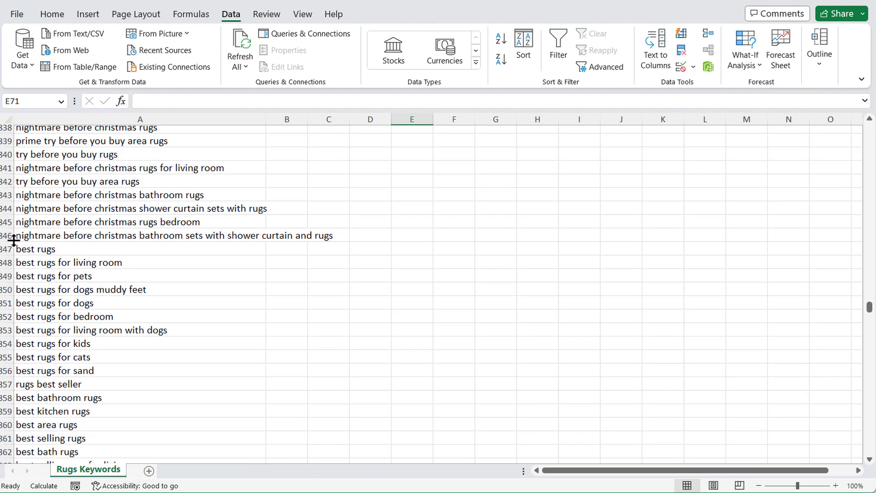
{"action": "left_click_drag", "start_coordinate": [2, 236], "coordinate": [2, 195]}
{"action": "right_click", "coordinate": [2, 195]}
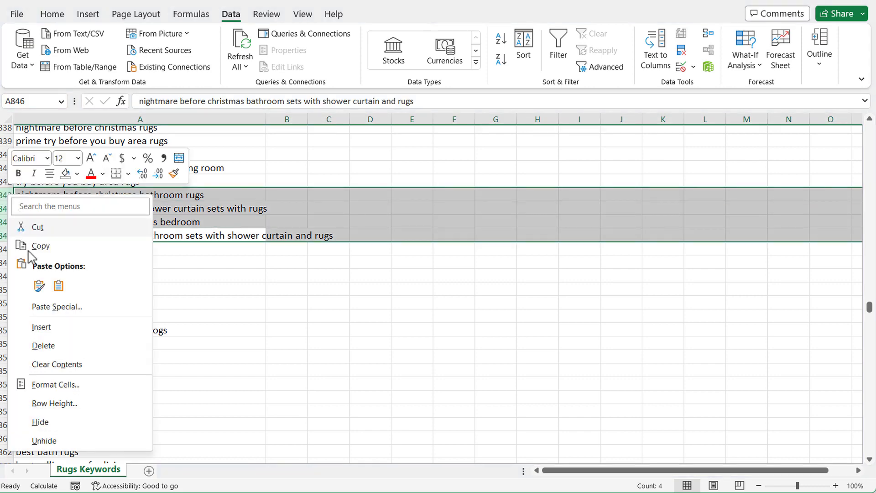
{"action": "left_click", "coordinate": [44, 346]}
{"action": "scroll", "coordinate": [319, 182], "scroll_direction": "up", "scroll_amount": 4}
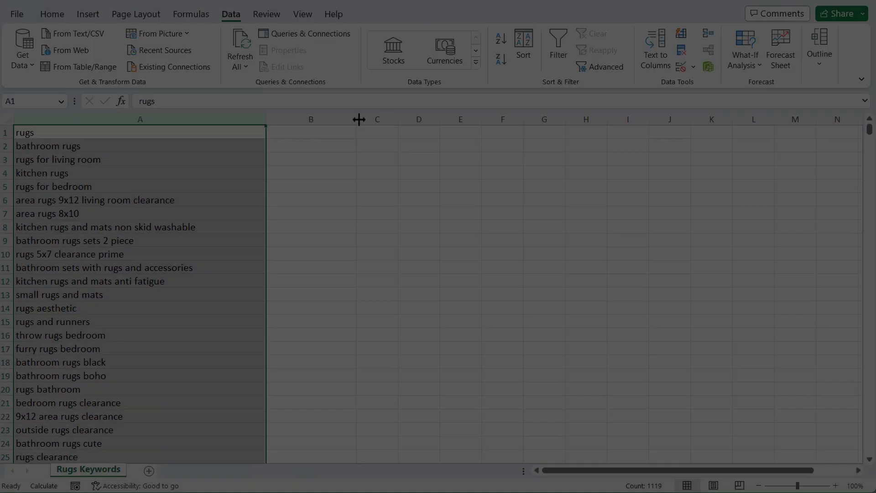
- Narrow column B and delete rows 42 and 43, which hold the irrelevant Blackhawk rifle stock keywords
{"action": "left_click_drag", "start_coordinate": [357, 117], "coordinate": [321, 119]}
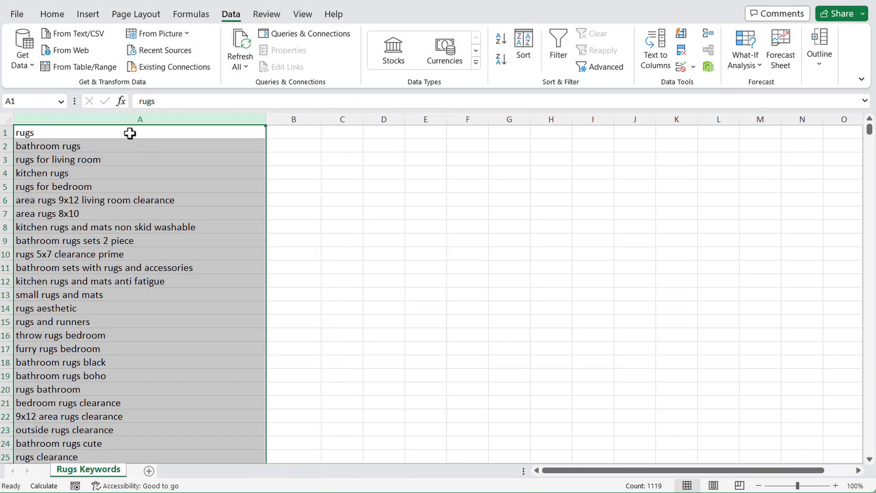
{"action": "left_click", "coordinate": [119, 163]}
{"action": "scroll", "coordinate": [123, 176], "scroll_direction": "down", "scroll_amount": 11}
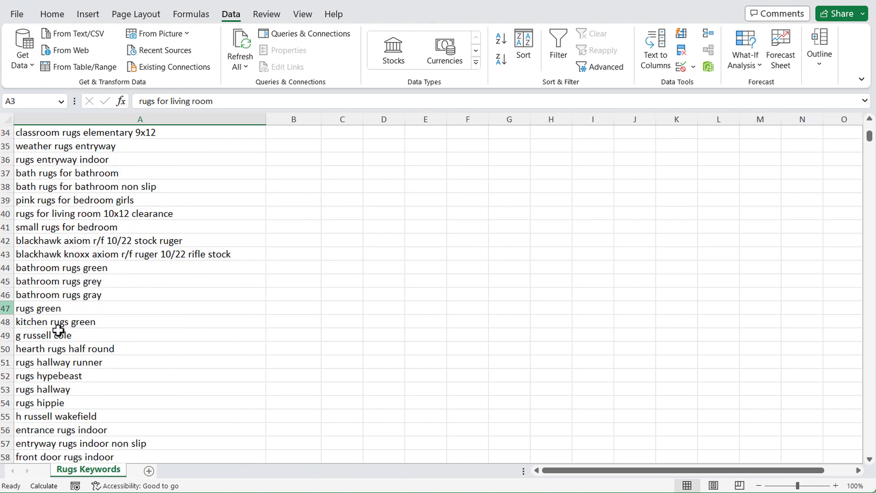
{"action": "left_click_drag", "start_coordinate": [3, 251], "coordinate": [6, 240]}
{"action": "key", "text": "Delete"}
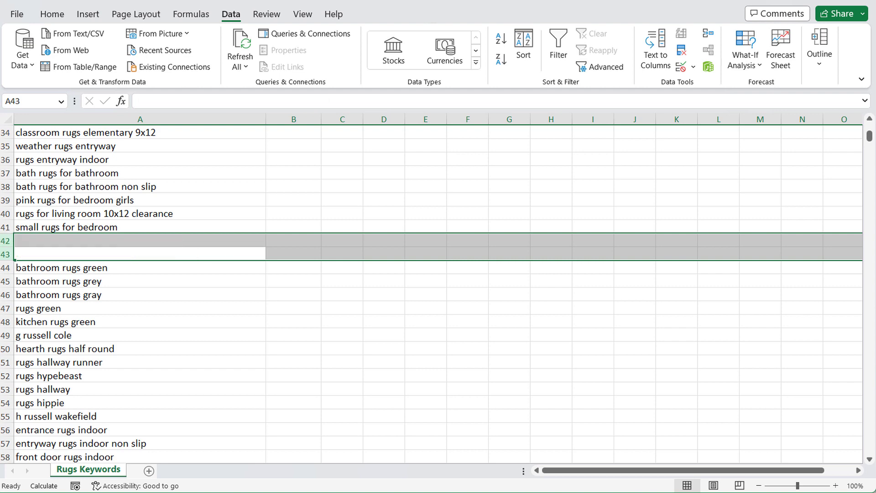
{"action": "right_click", "coordinate": [5, 236]}
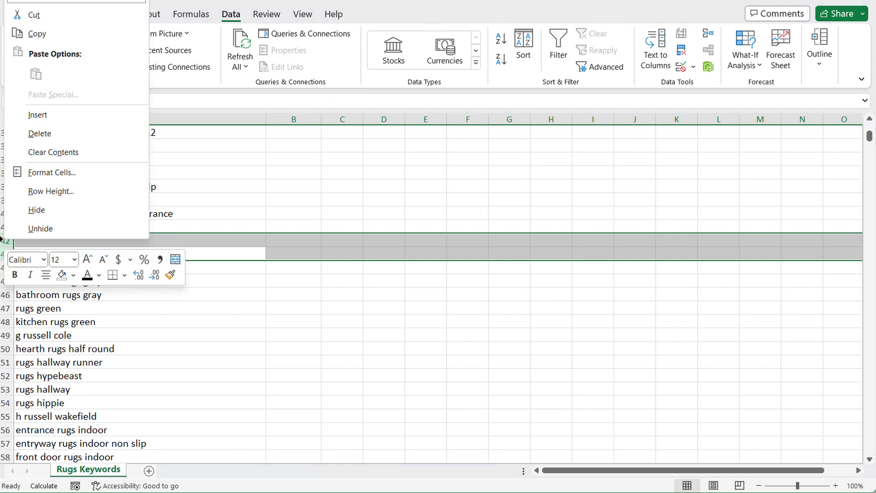
{"action": "left_click", "coordinate": [50, 133]}
- Look through the rest of the keyword list in column A for irrelevant entries
{"action": "scroll", "coordinate": [137, 217], "scroll_direction": "down", "scroll_amount": 2}
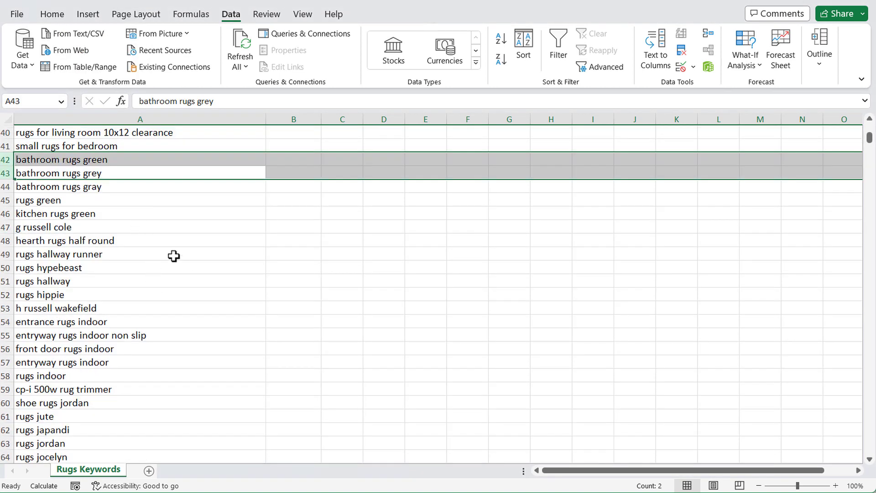
{"action": "scroll", "coordinate": [169, 253], "scroll_direction": "down", "scroll_amount": 4}
{"action": "scroll", "coordinate": [167, 253], "scroll_direction": "down", "scroll_amount": 5}
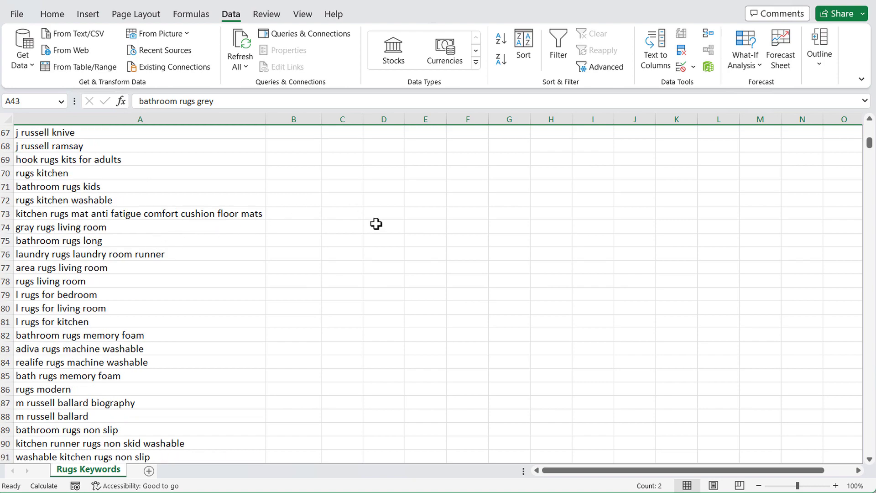
{"action": "left_click_drag", "start_coordinate": [870, 143], "coordinate": [869, 349]}
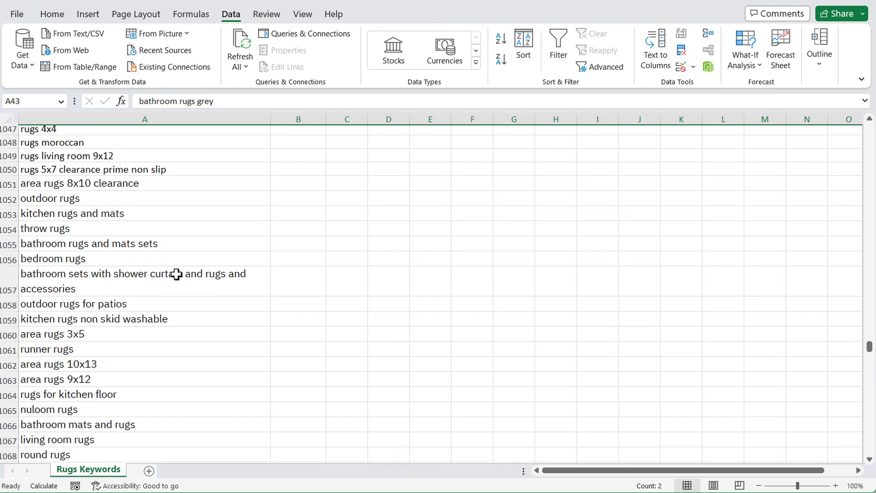
- Delete row 1057, which holds the keyword "bathroom sets with shower curtain and rugs and accessories"
{"action": "left_click", "coordinate": [7, 275]}
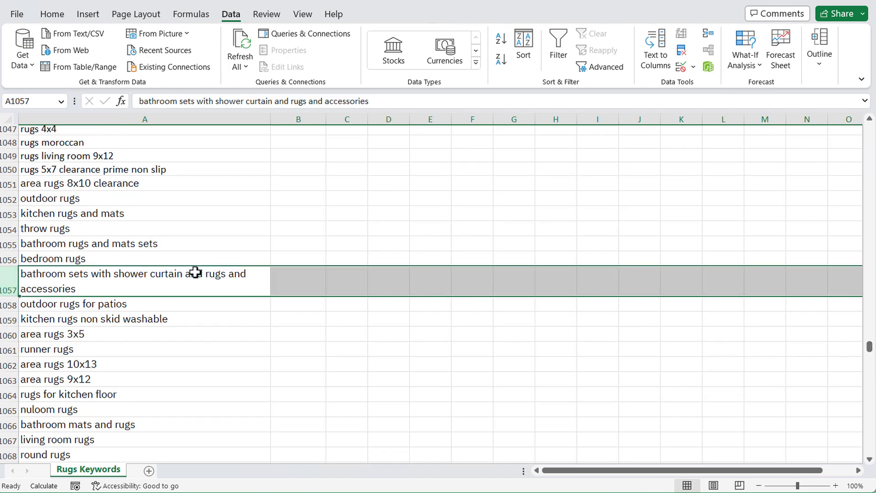
{"action": "right_click", "coordinate": [6, 280]}
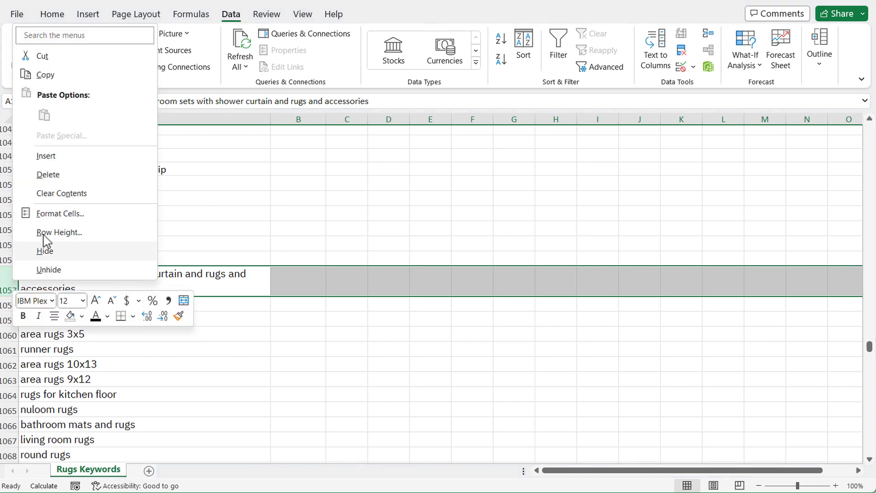
{"action": "left_click", "coordinate": [46, 177]}
- Delete row 1069, which holds the keyword "outdoor rugs for patios 9 x 12 clearance"
{"action": "scroll", "coordinate": [322, 267], "scroll_direction": "down", "scroll_amount": 2}
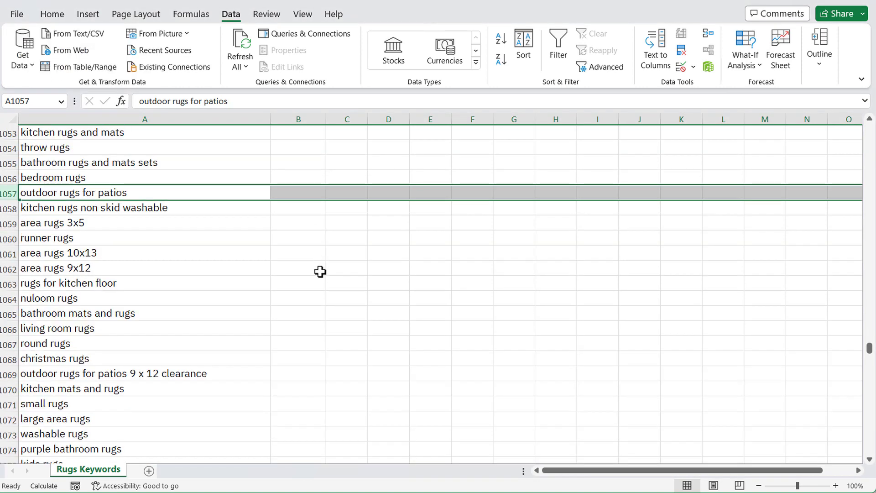
{"action": "scroll", "coordinate": [320, 272], "scroll_direction": "down", "scroll_amount": 4}
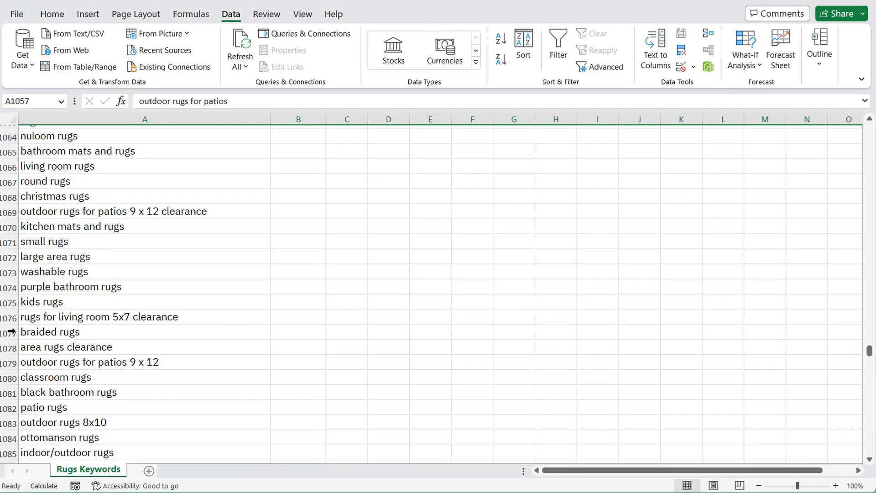
{"action": "left_click", "coordinate": [47, 332]}
{"action": "left_click", "coordinate": [48, 302]}
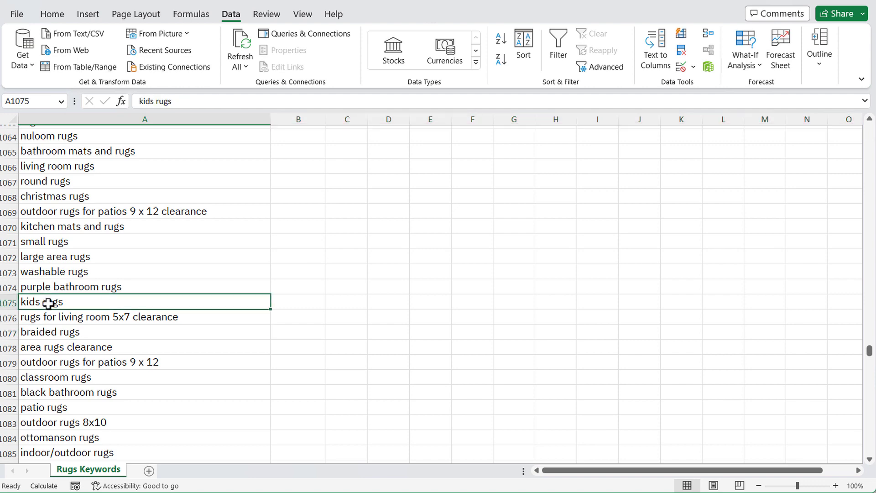
{"action": "left_click", "coordinate": [61, 273]}
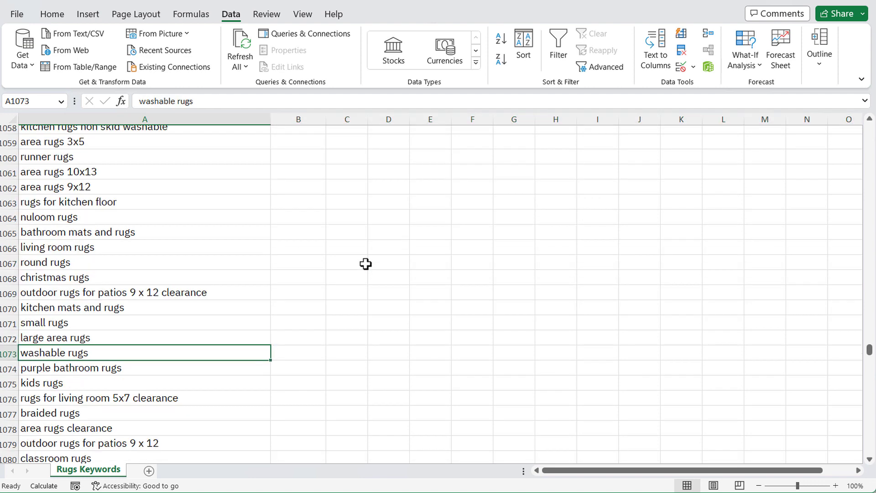
{"action": "scroll", "coordinate": [364, 269], "scroll_direction": "up", "scroll_amount": 3}
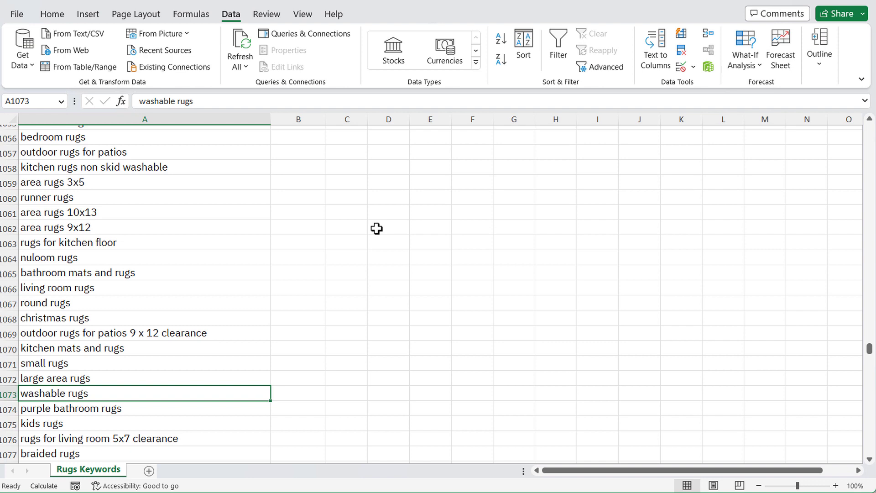
{"action": "left_click", "coordinate": [221, 327]}
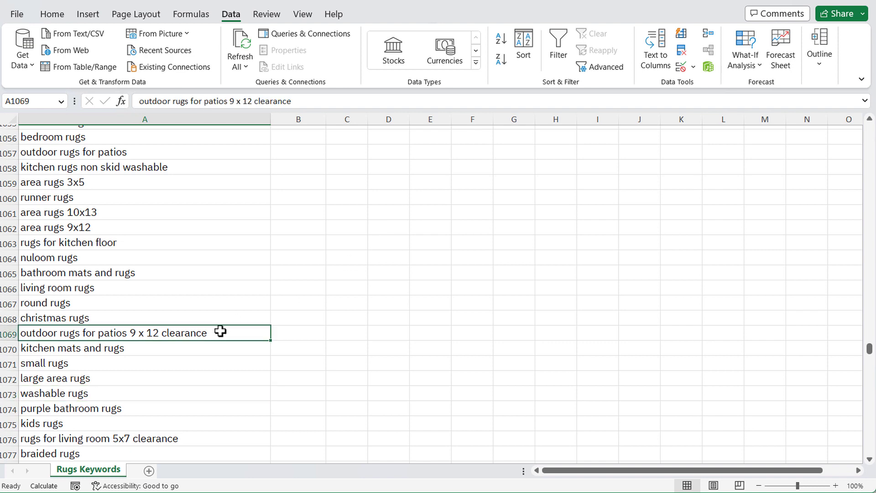
{"action": "left_click", "coordinate": [12, 335]}
{"action": "right_click", "coordinate": [12, 335]}
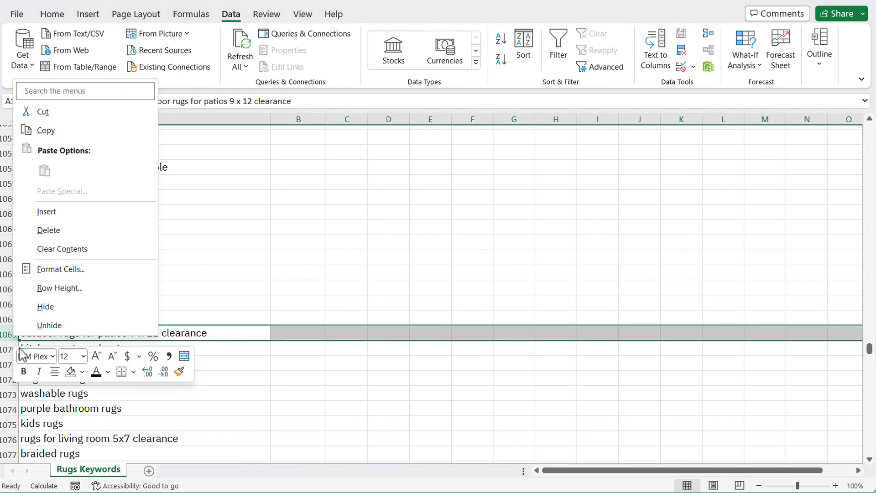
{"action": "left_click", "coordinate": [88, 230]}
- Delete row 1075, which holds the keyword "rugs for living room 5x7 clearance"
{"action": "scroll", "coordinate": [98, 261], "scroll_direction": "down", "scroll_amount": 1}
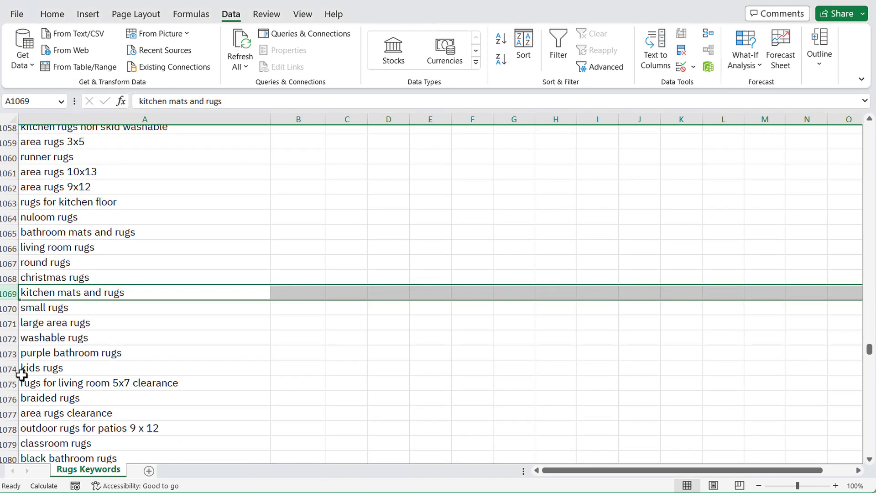
{"action": "left_click", "coordinate": [9, 383]}
{"action": "right_click", "coordinate": [9, 383]}
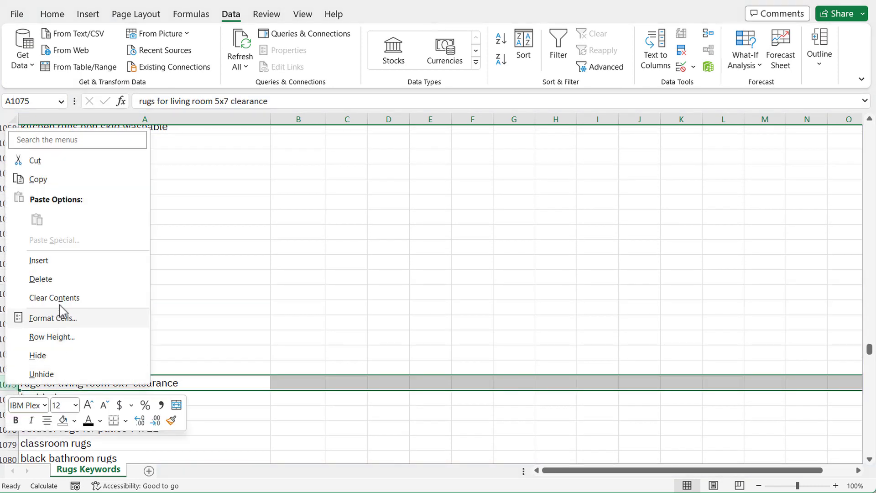
{"action": "left_click", "coordinate": [51, 279]}
- Copy the first 800 keywords, cells A1 to A800
{"action": "scroll", "coordinate": [167, 254], "scroll_direction": "up", "scroll_amount": 13}
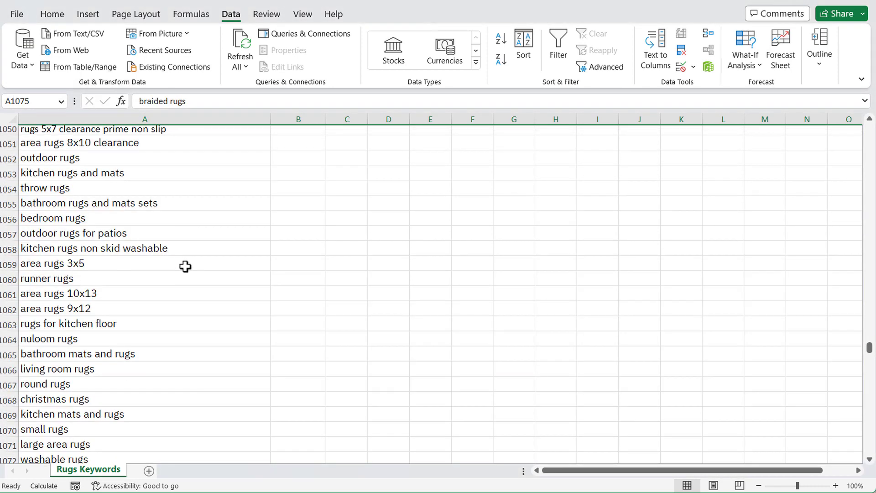
{"action": "scroll", "coordinate": [149, 254], "scroll_direction": "up", "scroll_amount": 11}
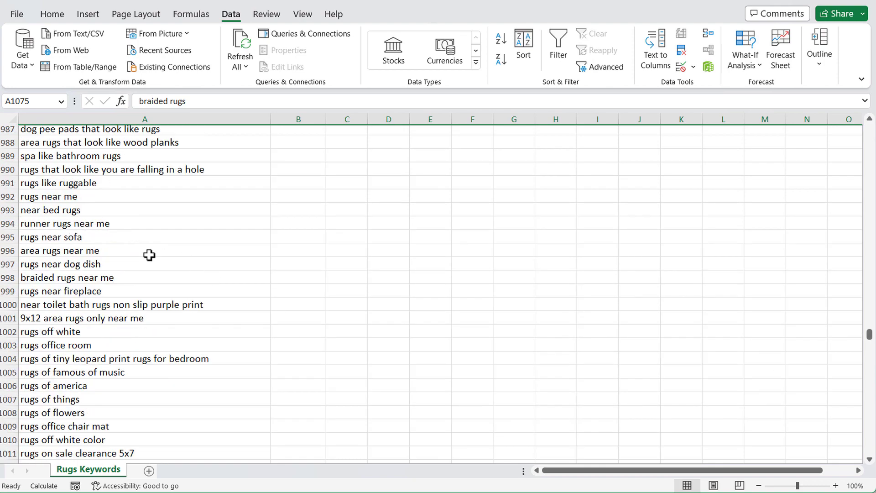
{"action": "scroll", "coordinate": [289, 232], "scroll_direction": "up", "scroll_amount": 8}
{"action": "left_click", "coordinate": [150, 232]}
{"action": "scroll", "coordinate": [103, 277], "scroll_direction": "up", "scroll_amount": 1}
{"action": "scroll", "coordinate": [103, 277], "scroll_direction": "up", "scroll_amount": 5}
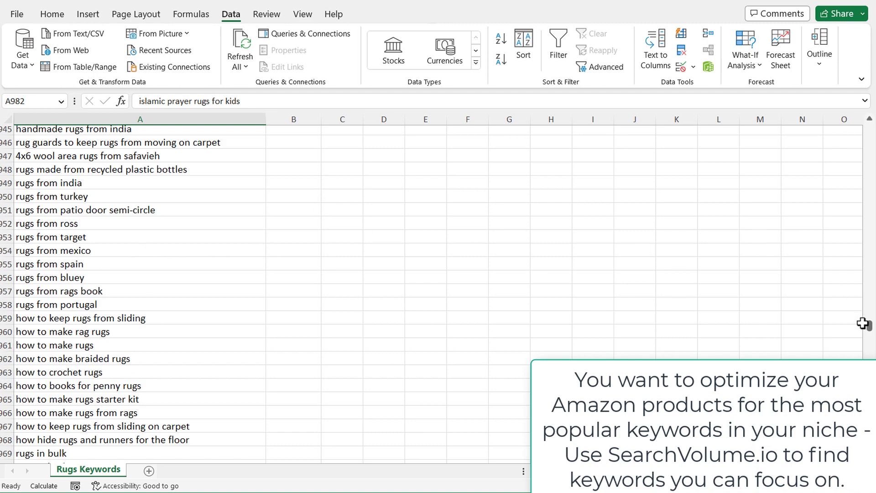
{"action": "left_click_drag", "start_coordinate": [869, 329], "coordinate": [870, 297]}
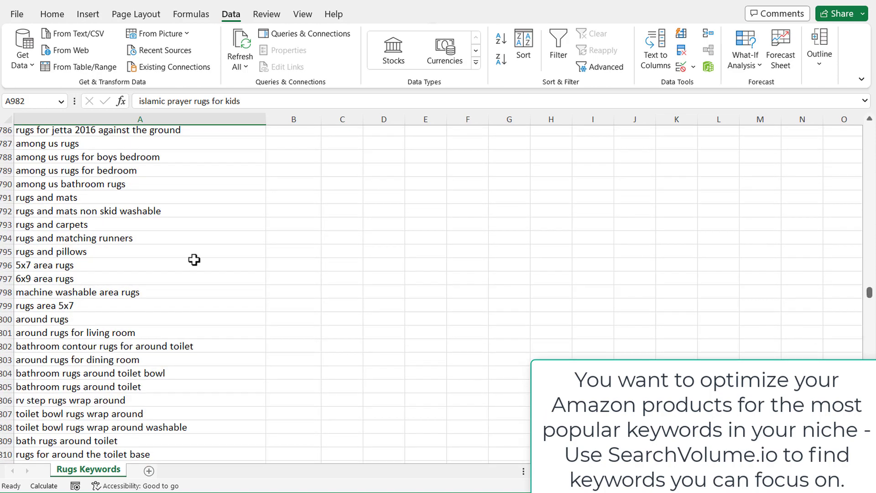
{"action": "left_click_drag", "start_coordinate": [107, 319], "coordinate": [120, 6]}
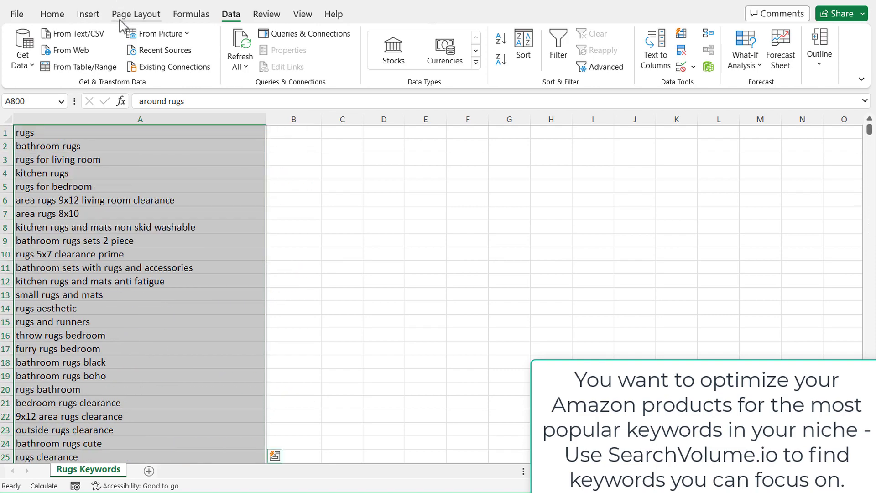
{"action": "key", "text": "ctrl+c"}
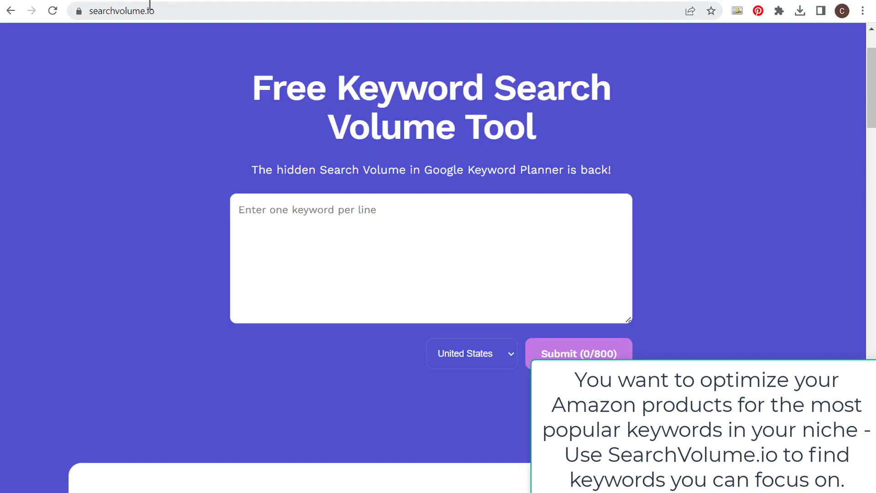
- Switch to searchvolume.io, paste the copied keywords without the trailing empty line, and submit them
{"action": "left_click", "coordinate": [348, 229]}
{"action": "key", "text": "ctrl+v"}
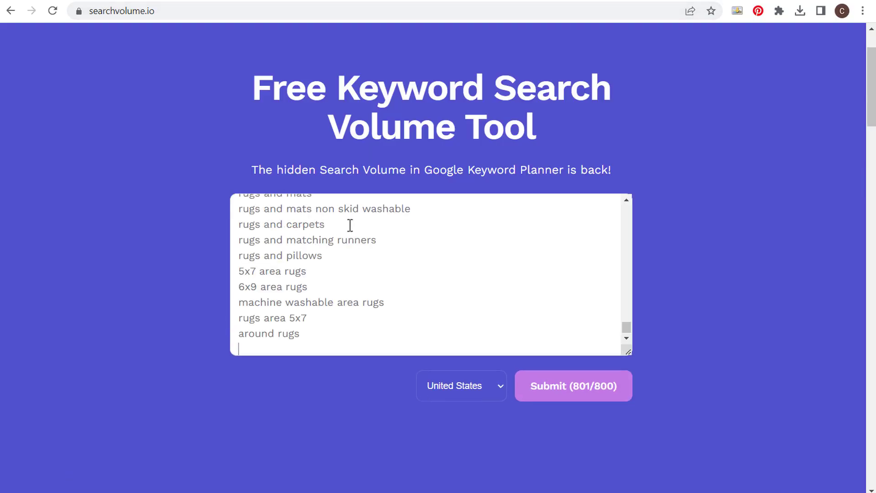
{"action": "key", "text": "BackSpace"}
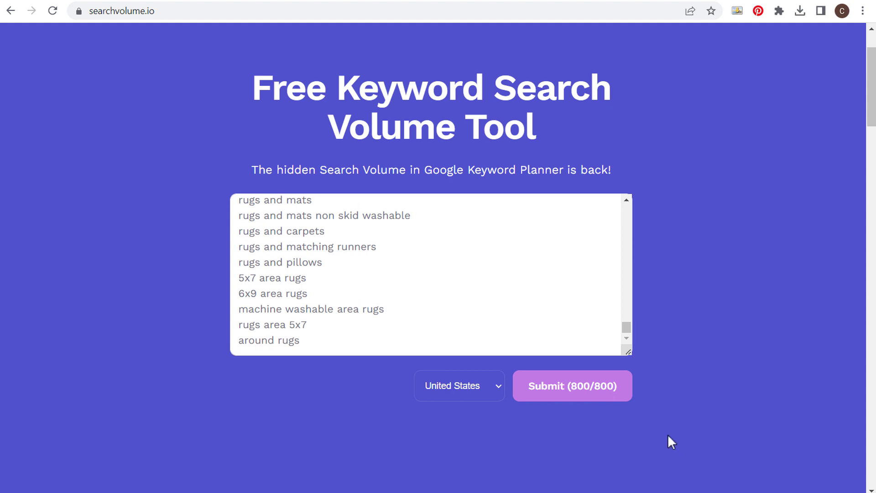
{"action": "left_click", "coordinate": [607, 386]}
- Download the finished search volume results as a CSV file and open keywords (1).csv in Excel
{"action": "scroll", "coordinate": [699, 246], "scroll_direction": "down", "scroll_amount": 8}
{"action": "scroll", "coordinate": [436, 96], "scroll_direction": "up", "scroll_amount": 1}
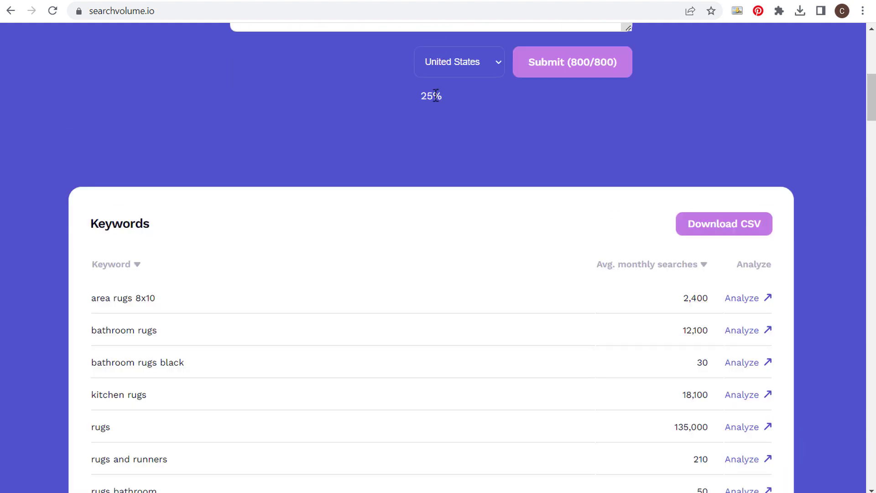
{"action": "left_click_drag", "start_coordinate": [418, 96], "coordinate": [459, 96]}
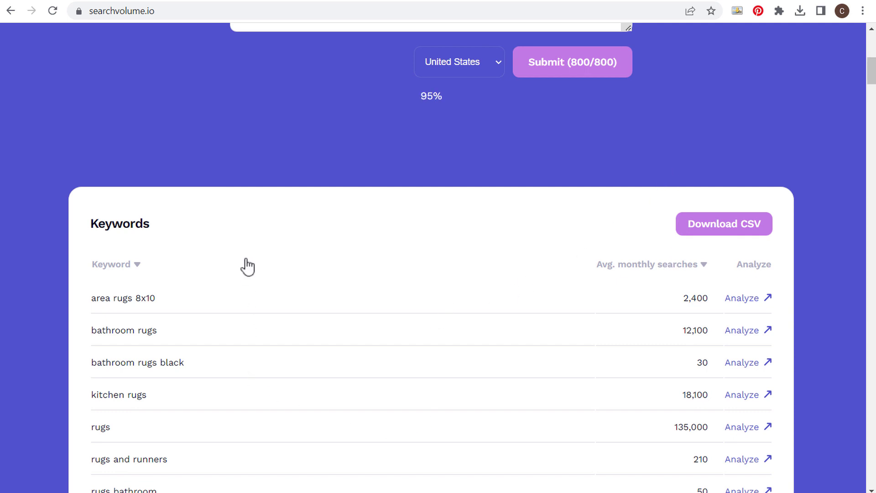
{"action": "left_click", "coordinate": [739, 232]}
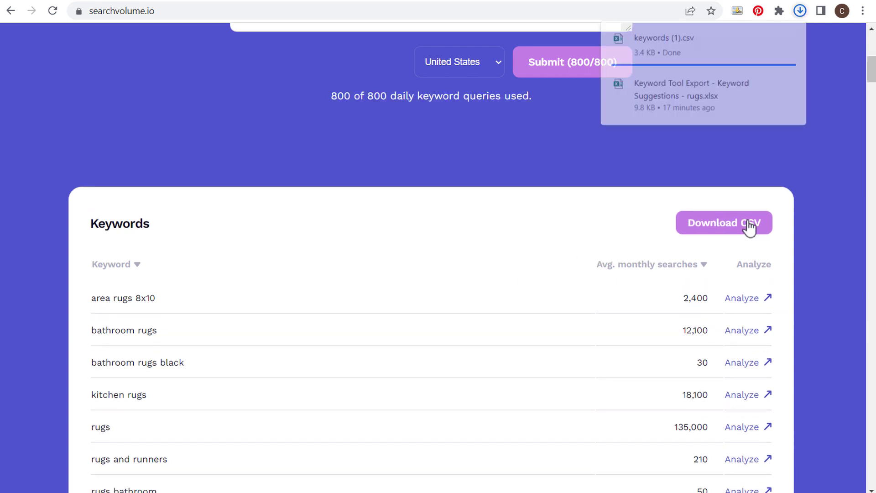
{"action": "left_click", "coordinate": [713, 42]}
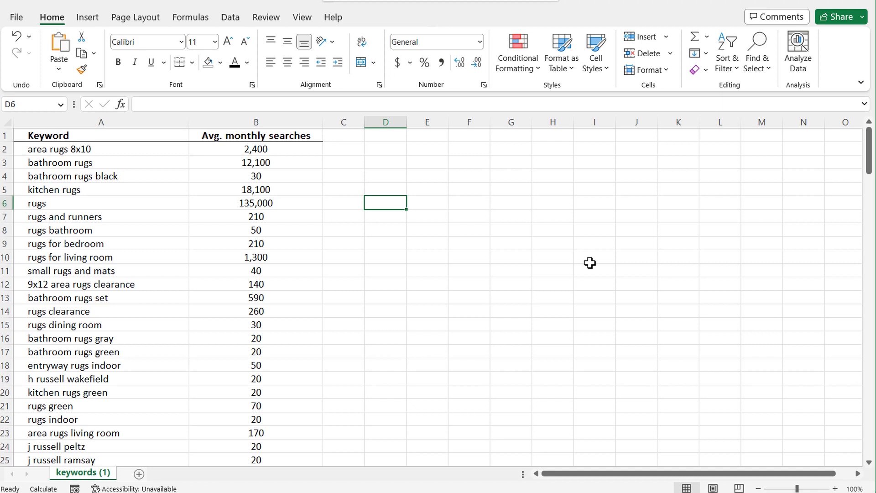
- Sort the table by Avg. monthly searches from largest to smallest, expanding the selection to include the keywords
{"action": "left_click", "coordinate": [239, 123]}
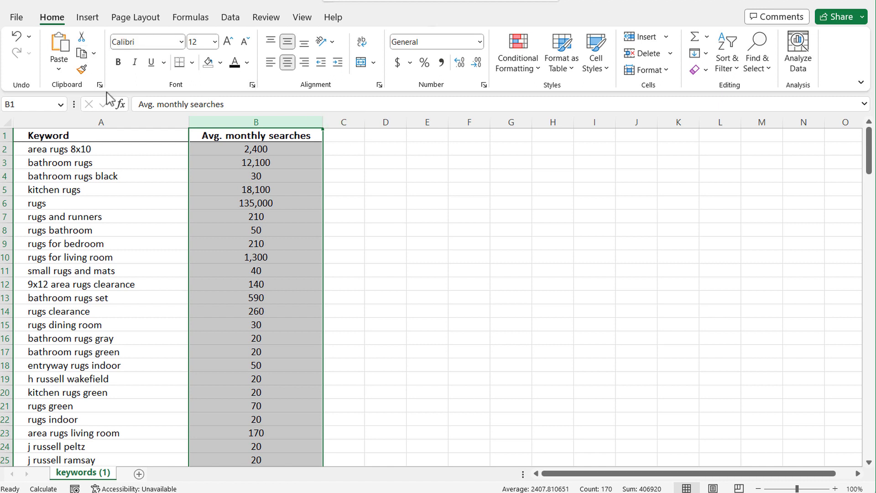
{"action": "left_click", "coordinate": [230, 17]}
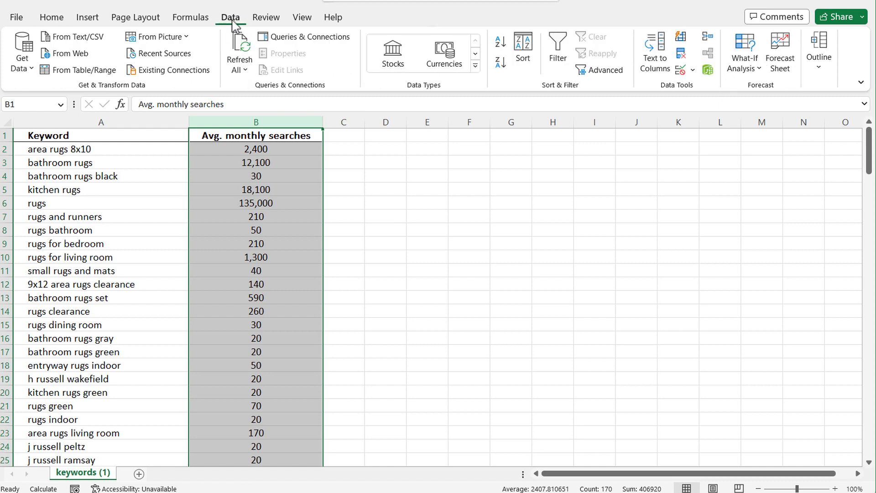
{"action": "left_click", "coordinate": [499, 63]}
{"action": "left_click", "coordinate": [404, 275]}
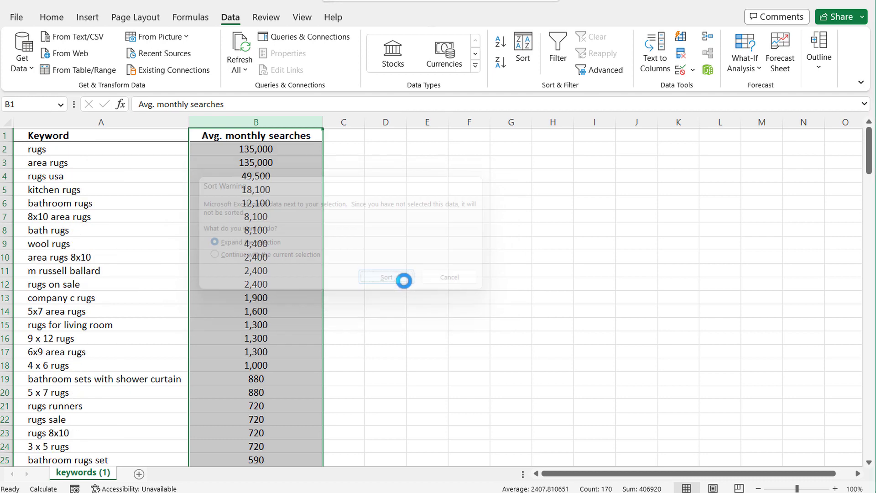
{"action": "left_click", "coordinate": [387, 202]}
- Look through the sorted keywords and their average monthly searches for popular terms to target
{"action": "left_click_drag", "start_coordinate": [100, 150], "coordinate": [279, 457]}
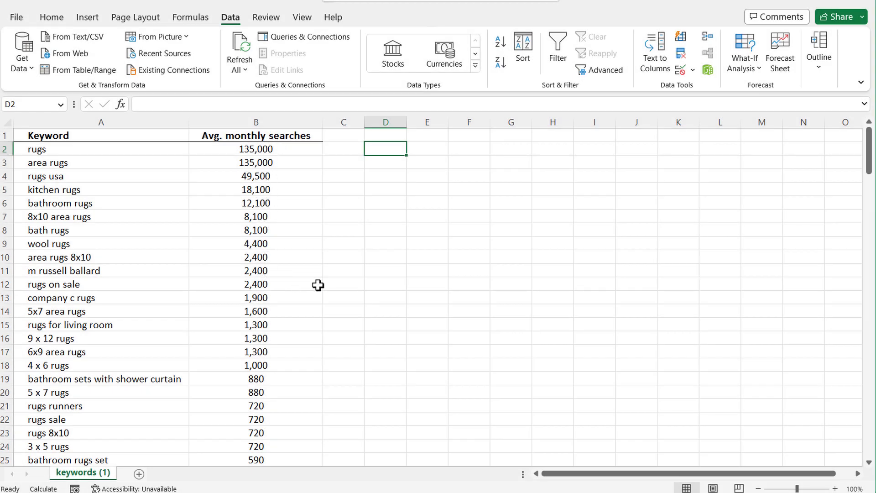
{"action": "scroll", "coordinate": [350, 265], "scroll_direction": "down", "scroll_amount": 6}
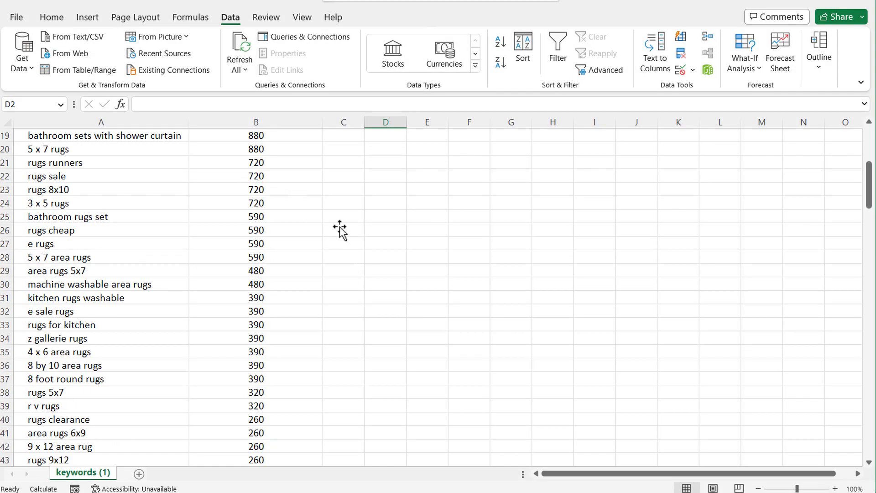
{"action": "scroll", "coordinate": [382, 199], "scroll_direction": "down", "scroll_amount": 1}
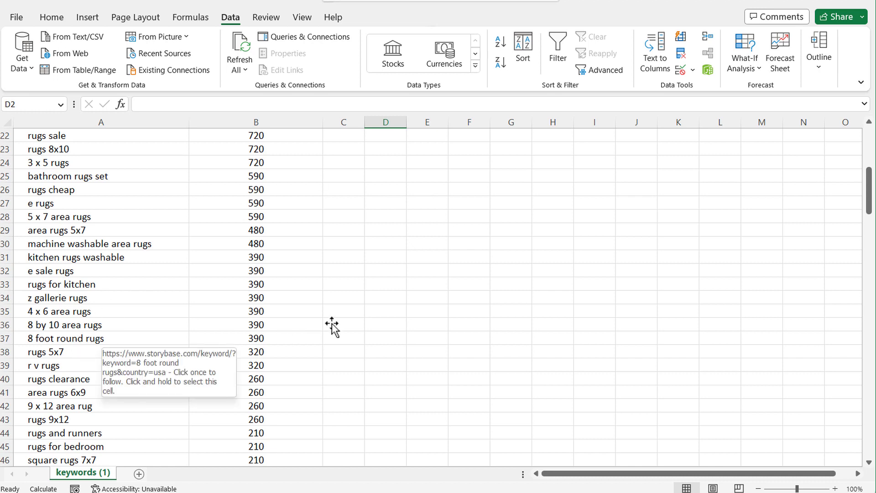
{"action": "scroll", "coordinate": [389, 273], "scroll_direction": "down", "scroll_amount": 1}
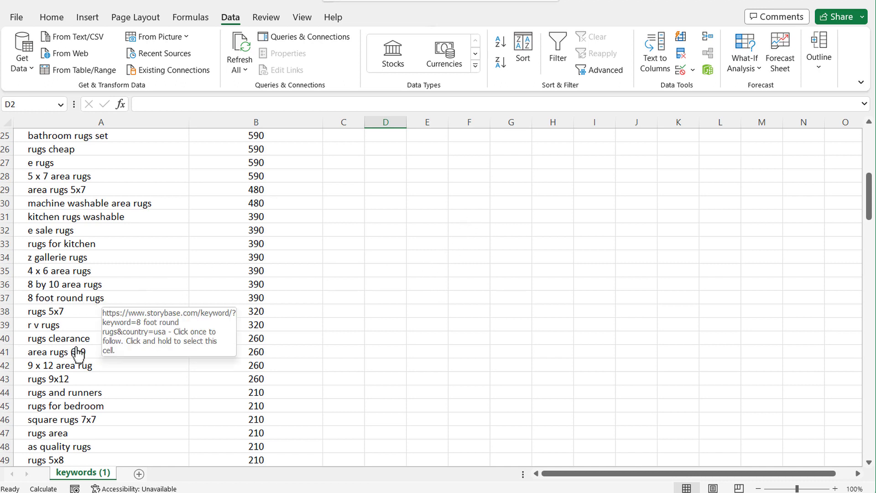
{"action": "scroll", "coordinate": [154, 381], "scroll_direction": "down", "scroll_amount": 1}
{"action": "scroll", "coordinate": [157, 365], "scroll_direction": "down", "scroll_amount": 2}
{"action": "scroll", "coordinate": [465, 287], "scroll_direction": "down", "scroll_amount": 1}
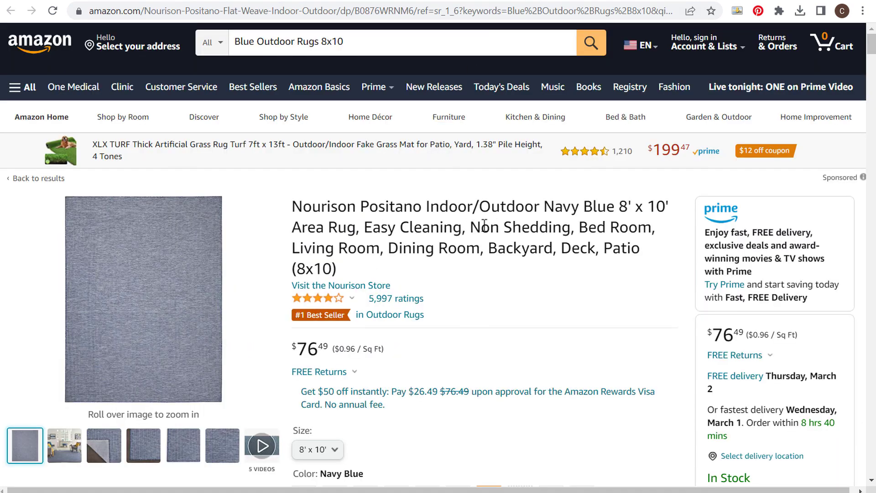
- Switch to the Amazon Nourison Positano rug listing and examine its title for keywords such as "Bed Room" and "Navy Blue"
{"action": "left_click_drag", "start_coordinate": [484, 224], "coordinate": [656, 229]}
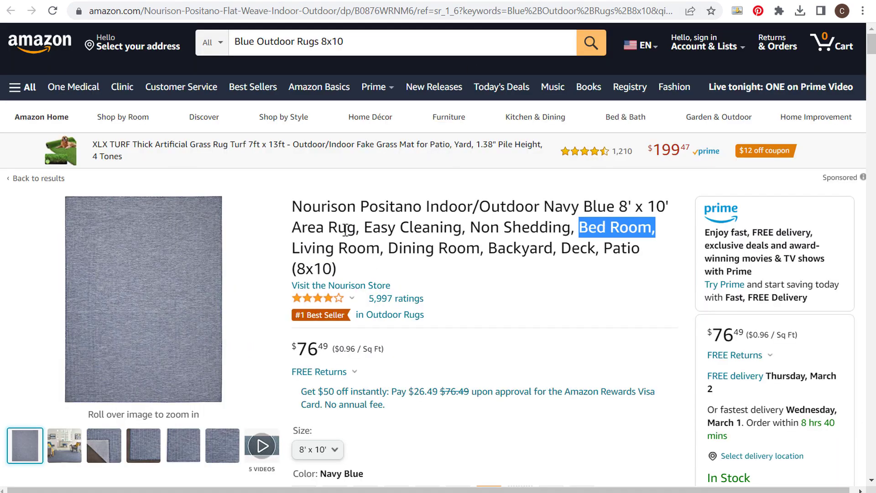
{"action": "left_click", "coordinate": [419, 246]}
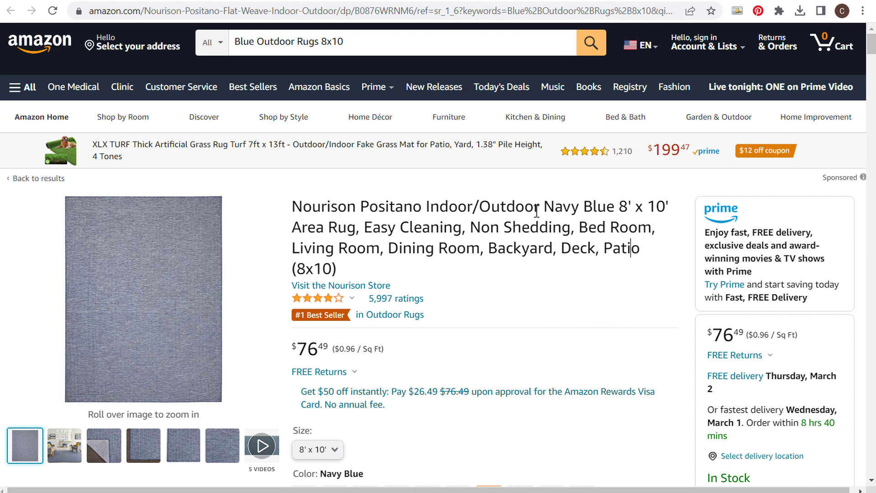
{"action": "left_click_drag", "start_coordinate": [540, 204], "coordinate": [618, 203]}
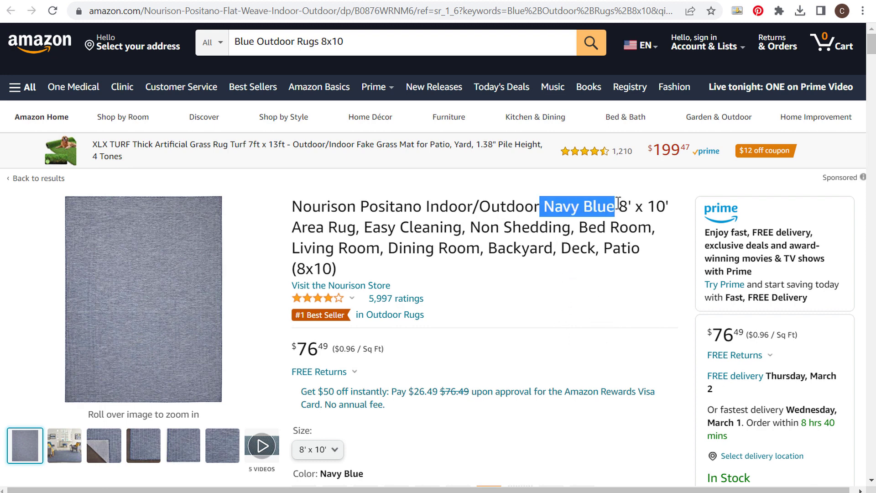
{"action": "left_click", "coordinate": [598, 252]}
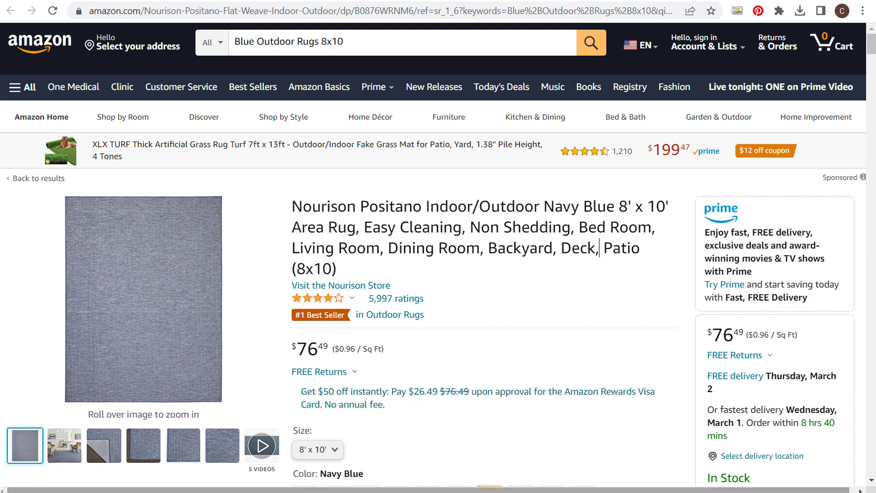
- Switch to the keywords (1) workbook in Excel and look through the lower-volume rug keywords for sizes, colours and rooms to target
{"action": "mouse_move", "coordinate": [486, 492]}
{"action": "left_click", "coordinate": [541, 465]}
{"action": "scroll", "coordinate": [475, 333], "scroll_direction": "down", "scroll_amount": 12}
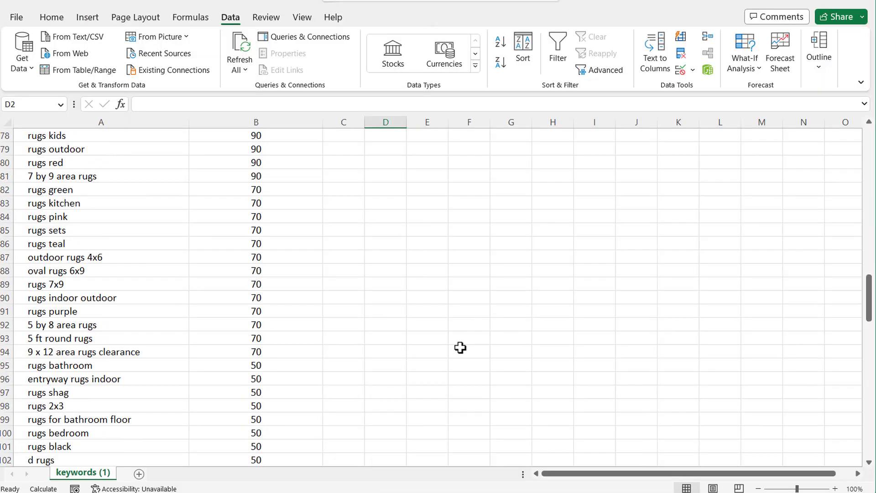
{"action": "scroll", "coordinate": [460, 347], "scroll_direction": "down", "scroll_amount": 7}
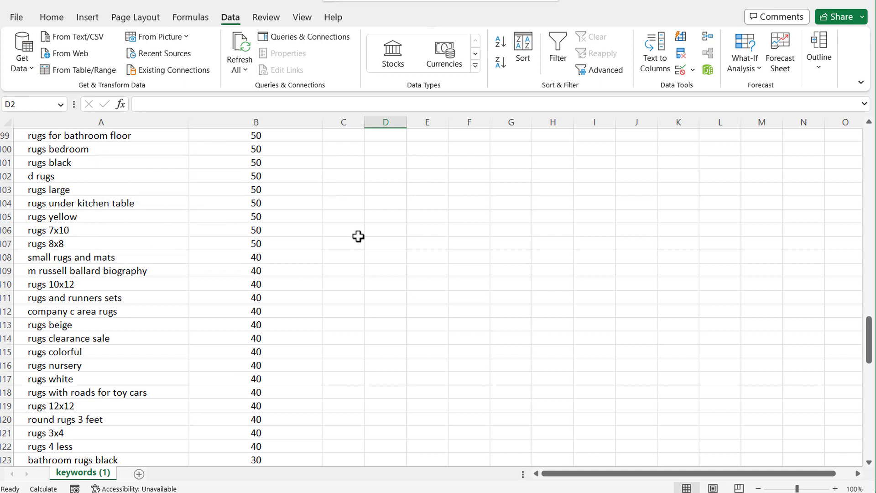
{"action": "scroll", "coordinate": [358, 237], "scroll_direction": "up", "scroll_amount": 1}
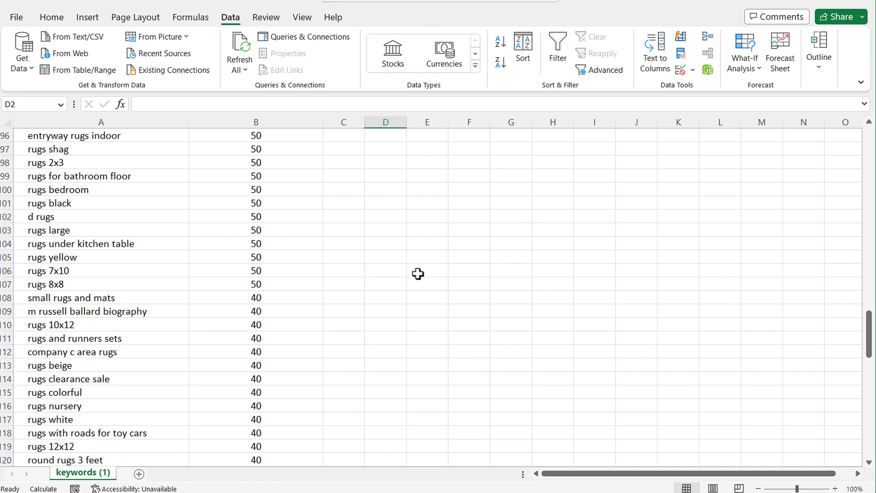
{"action": "scroll", "coordinate": [416, 274], "scroll_direction": "up", "scroll_amount": 2}
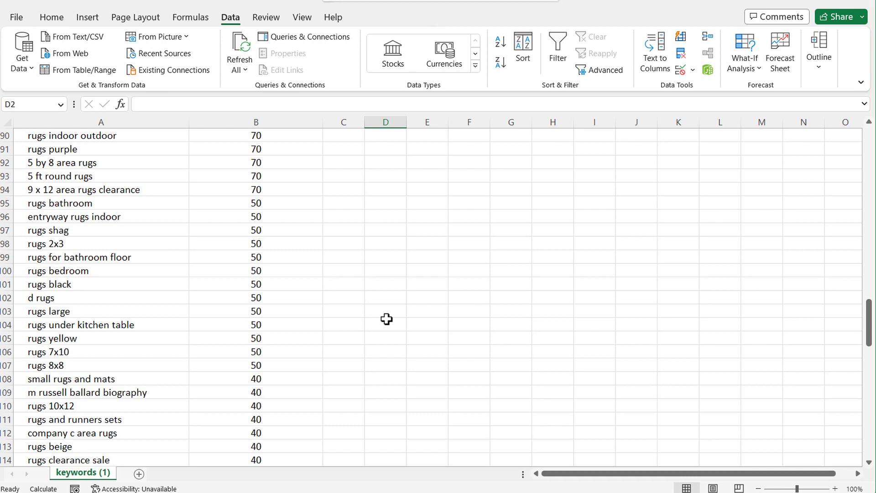
{"action": "scroll", "coordinate": [387, 319], "scroll_direction": "up", "scroll_amount": 20}
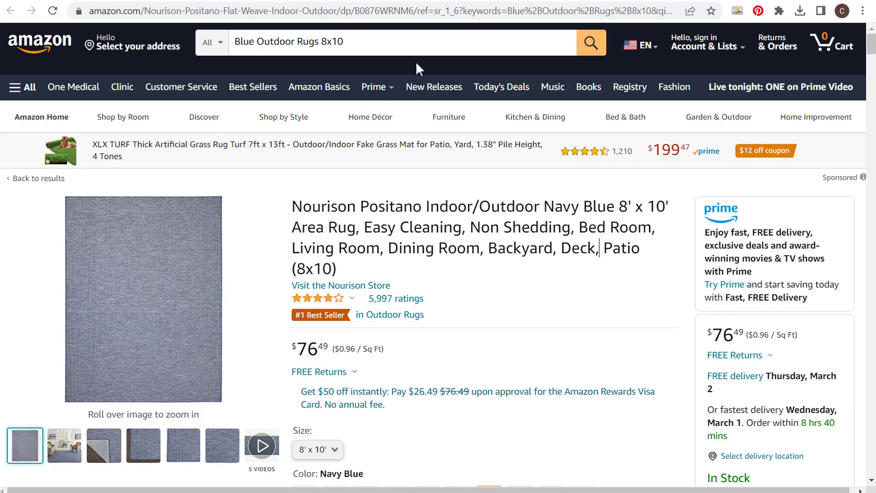
- Enter "5x7 area rug" as the Amazon search term to bring up related keyword suggestions
{"action": "left_click", "coordinate": [222, 36]}
{"action": "type", "text": "5"}
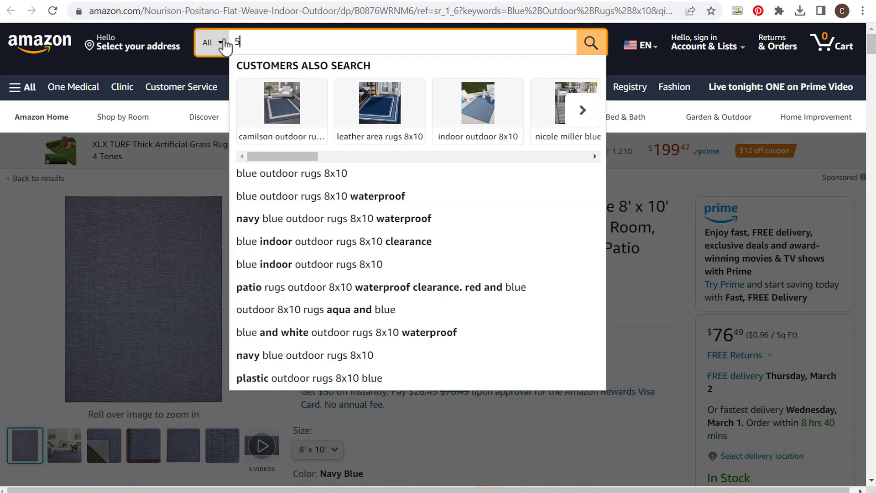
{"action": "type", "text": "x7 area rug"}
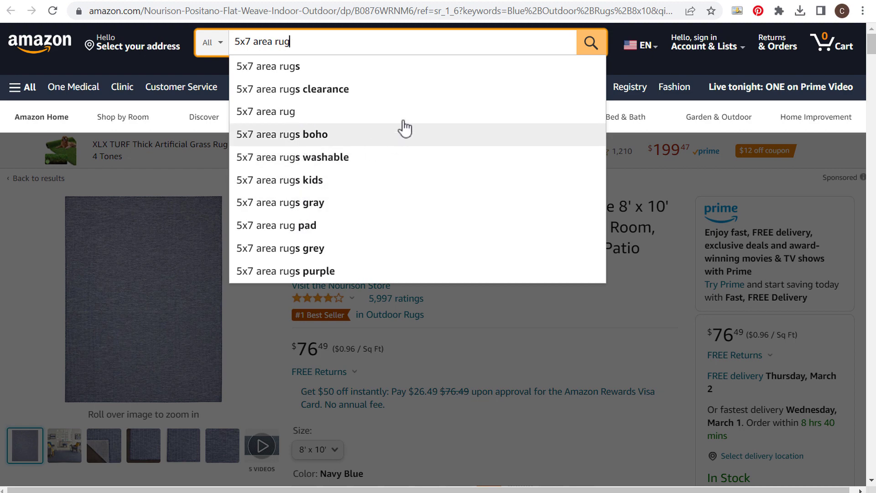
- Switch to the Google results for "blue outdoor rug 8x10" and examine the keyword ideas and long-tail keywords, including the blue-and-green and striped variants
{"action": "left_click", "coordinate": [390, 3]}
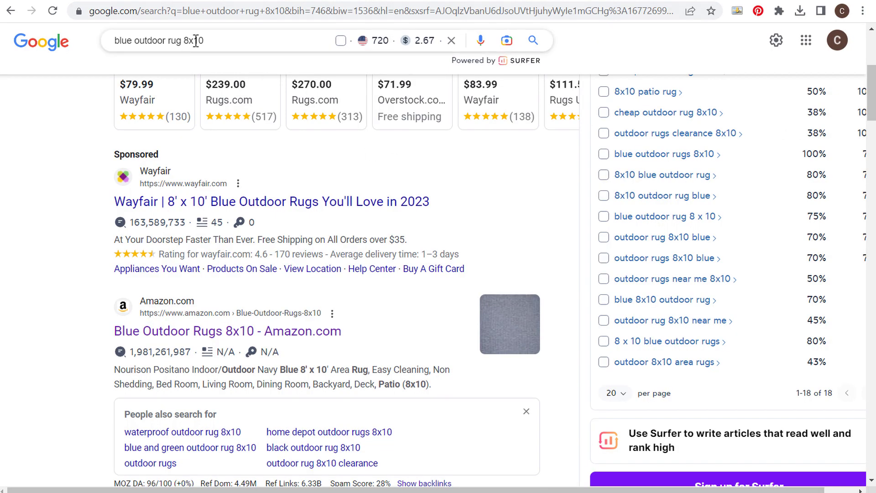
{"action": "scroll", "coordinate": [772, 273], "scroll_direction": "up", "scroll_amount": 2}
{"action": "scroll", "coordinate": [772, 273], "scroll_direction": "up", "scroll_amount": 2}
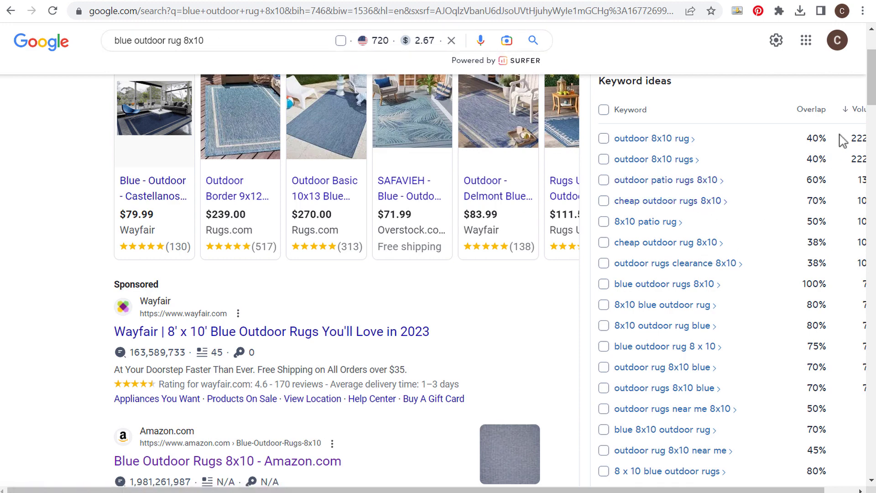
{"action": "left_click_drag", "start_coordinate": [872, 73], "coordinate": [870, 167]}
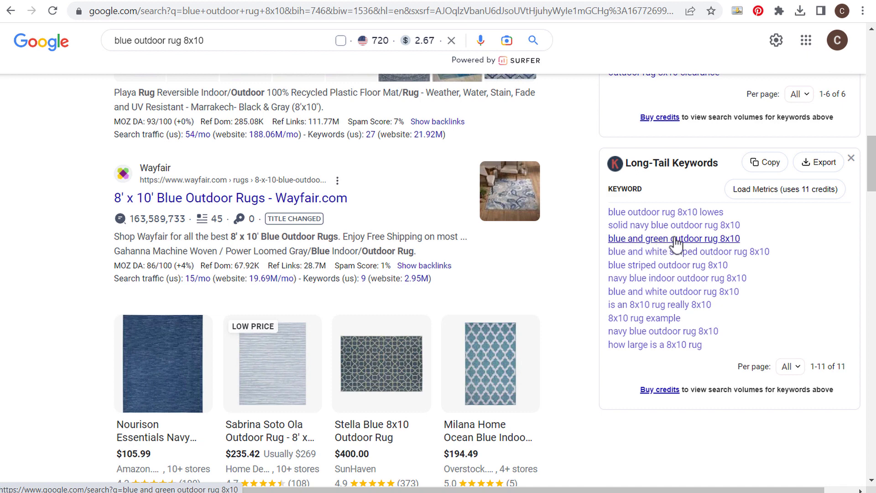
{"action": "left_click", "coordinate": [730, 239]}
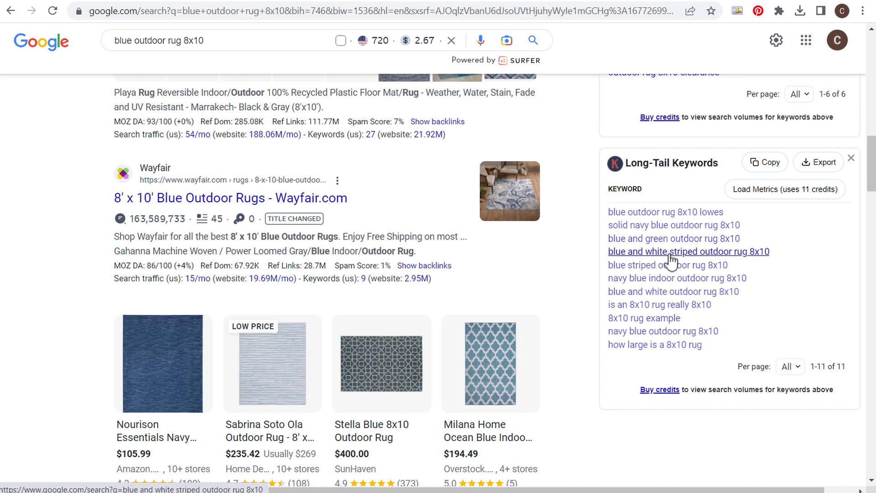
{"action": "left_click", "coordinate": [759, 252]}
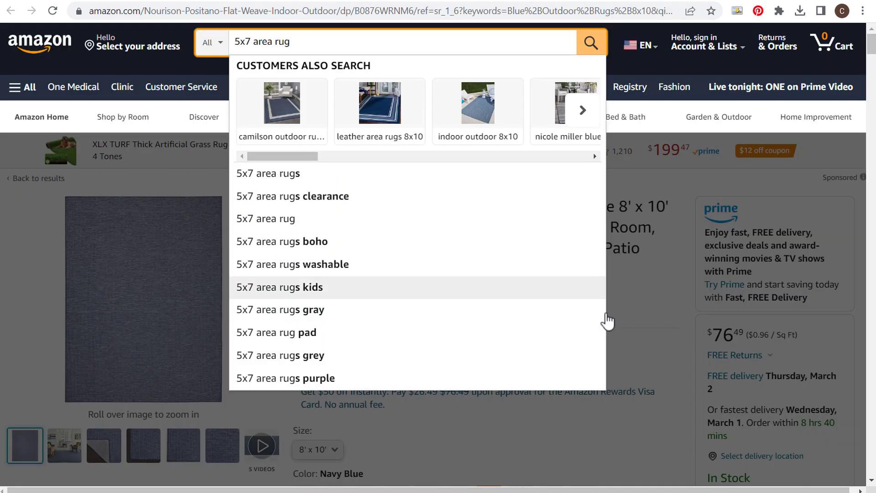
- Dismiss the "5x7 area rug" search suggestions covering the Amazon Nourison Positano rug listing
{"action": "key", "text": "Escape"}
{"action": "left_click", "coordinate": [331, 333]}
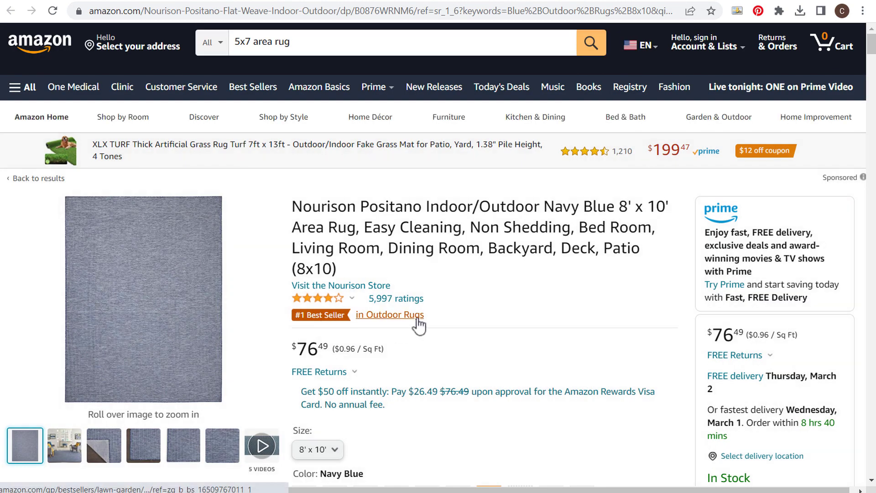